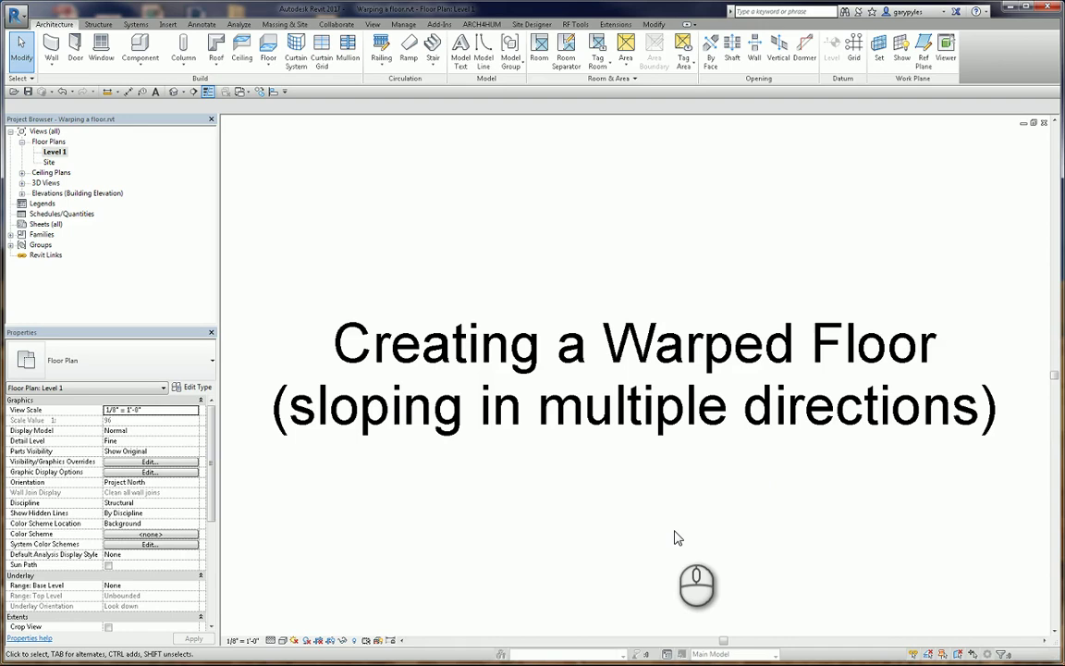
# Delete the 'Creating a Warped Floor' title text note from the Level 1 plan
pyautogui.click(678, 424)
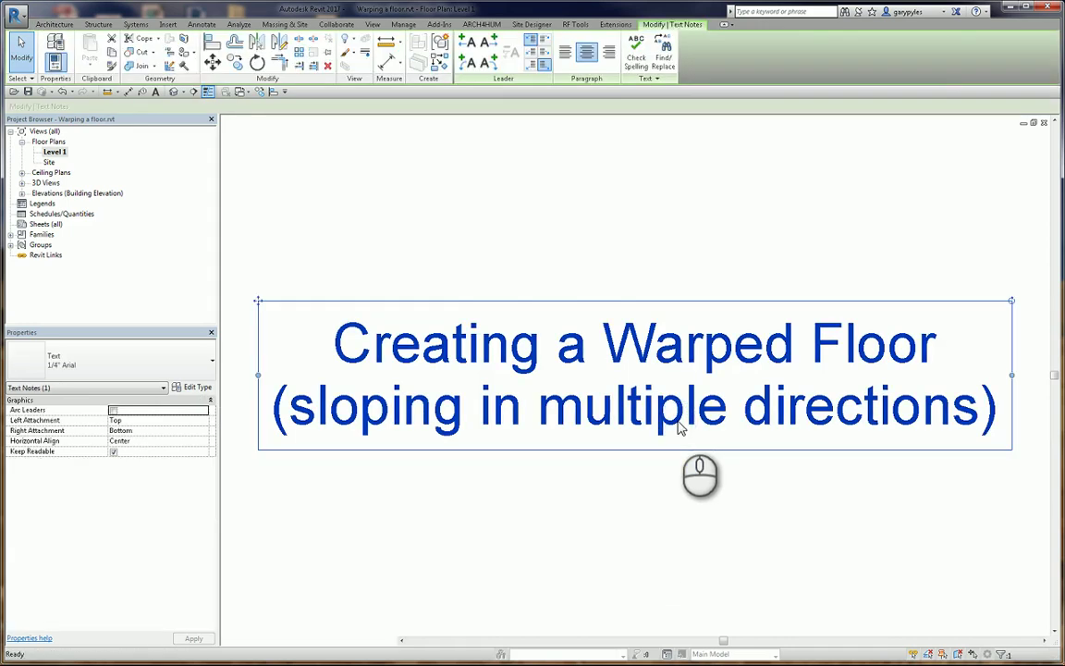
pyautogui.press('Delete')
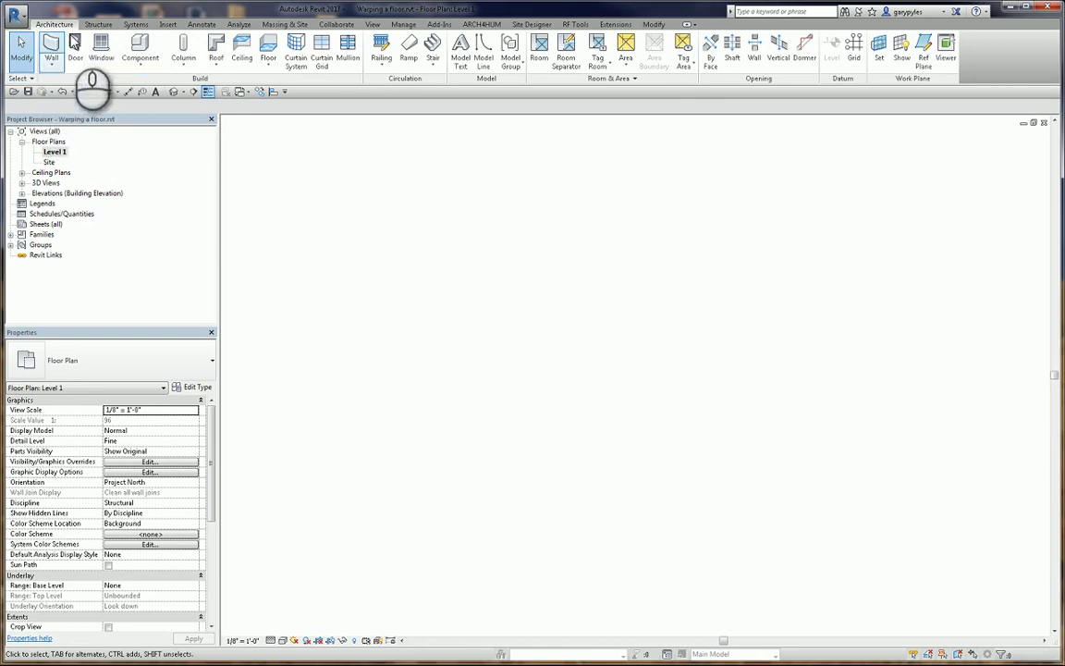
# Start a structural beam and load the Precast-Rectangular Beam family, type 16RB32
pyautogui.click(98, 24)
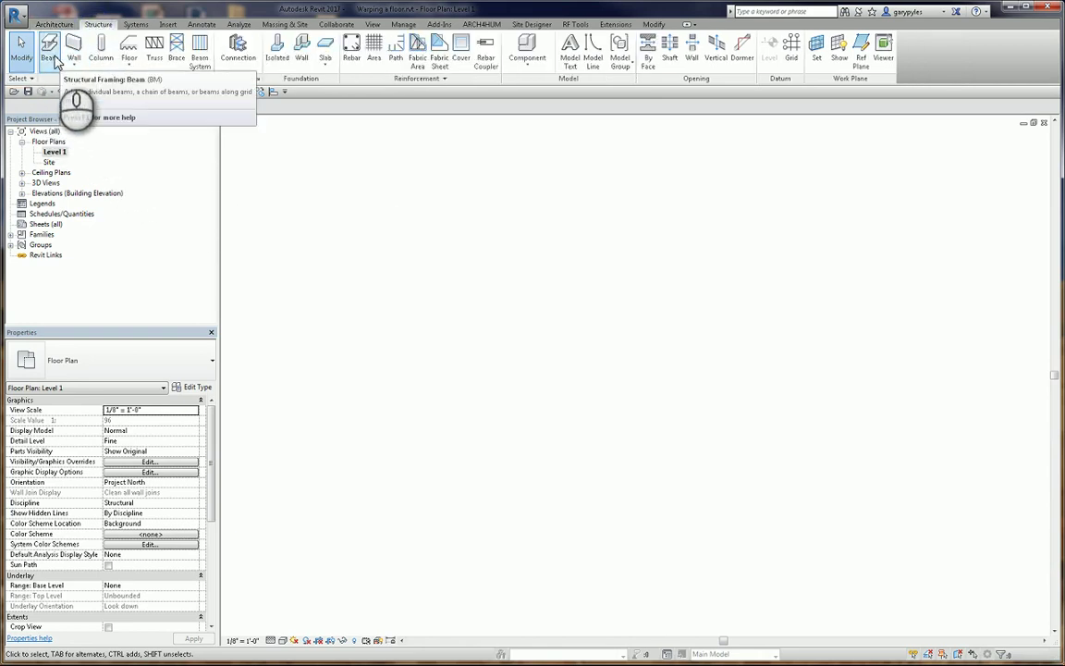
pyautogui.click(51, 51)
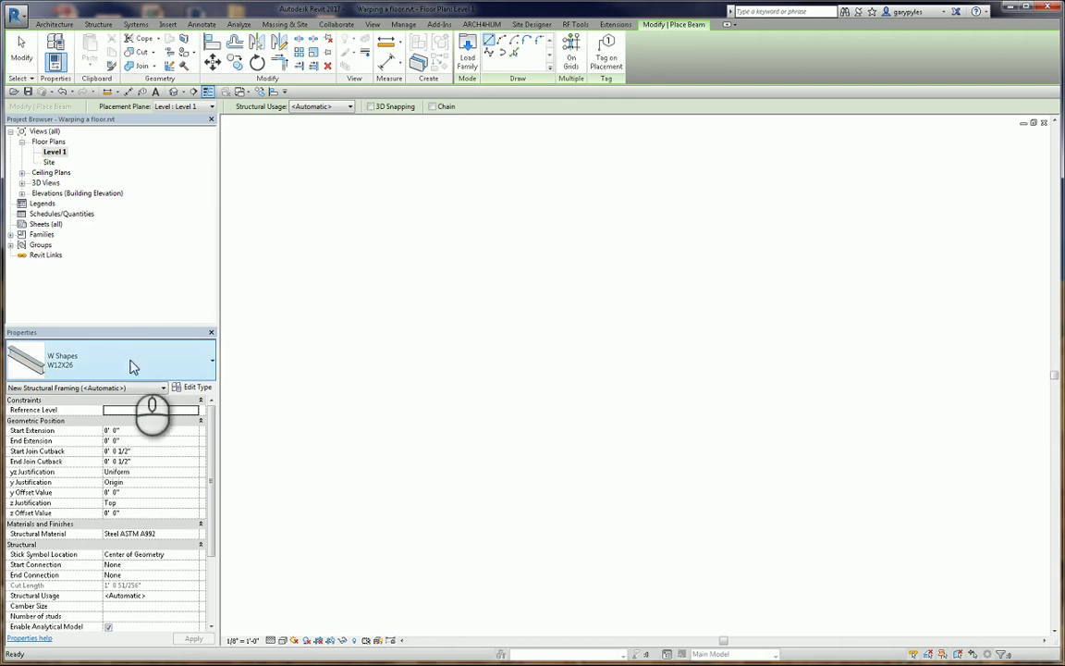
pyautogui.click(129, 368)
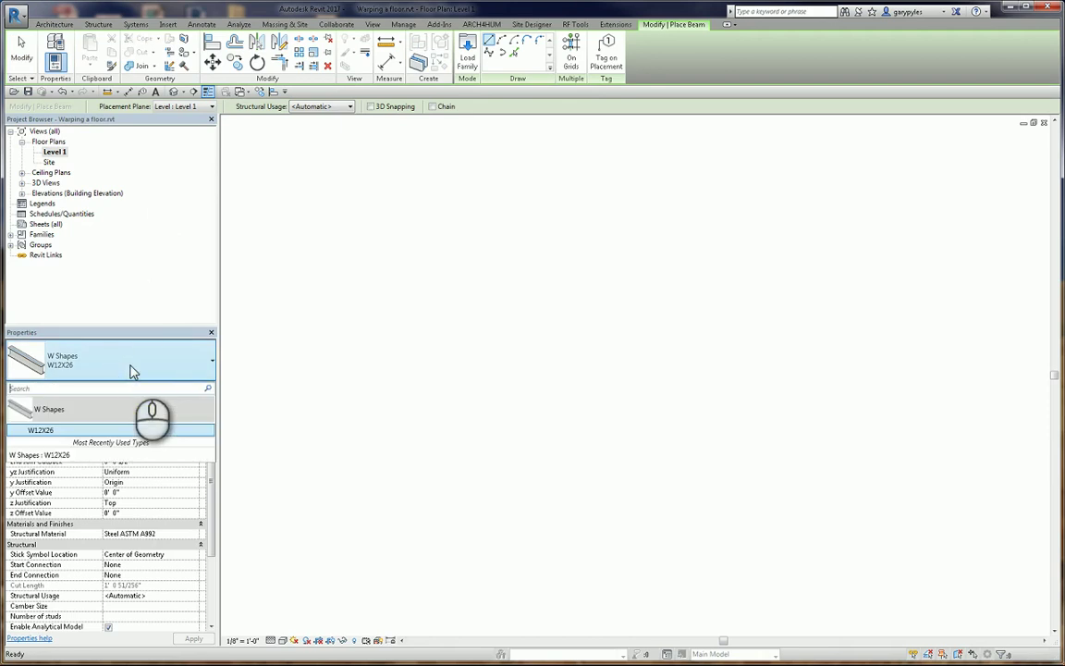
pyautogui.click(130, 368)
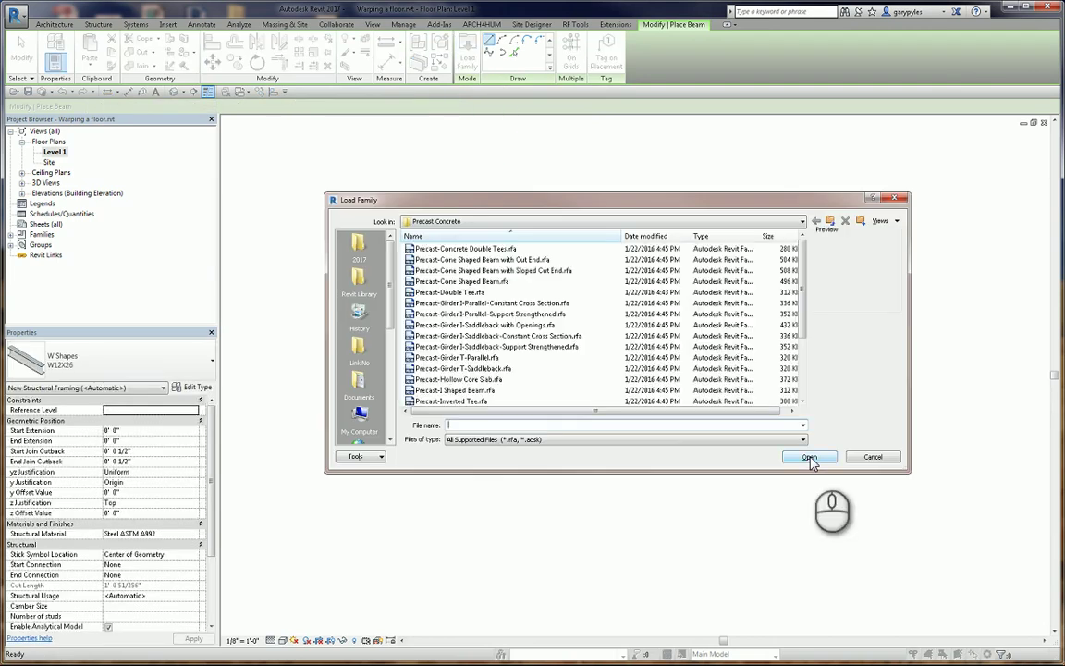
pyautogui.moveTo(807, 312); pyautogui.dragTo(814, 365)
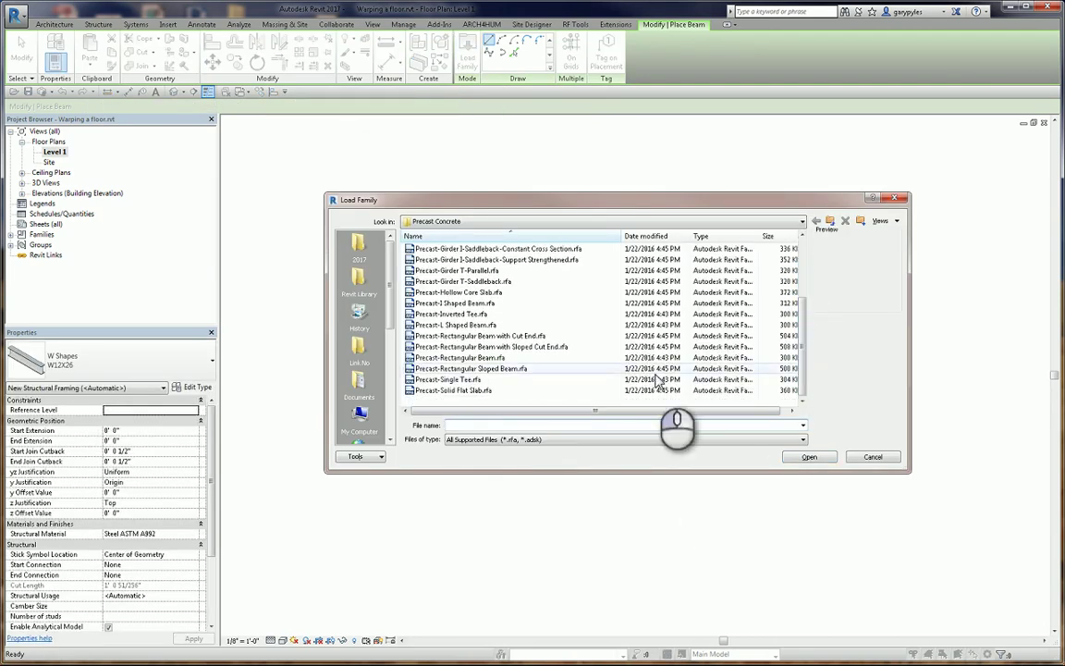
pyautogui.click(462, 359)
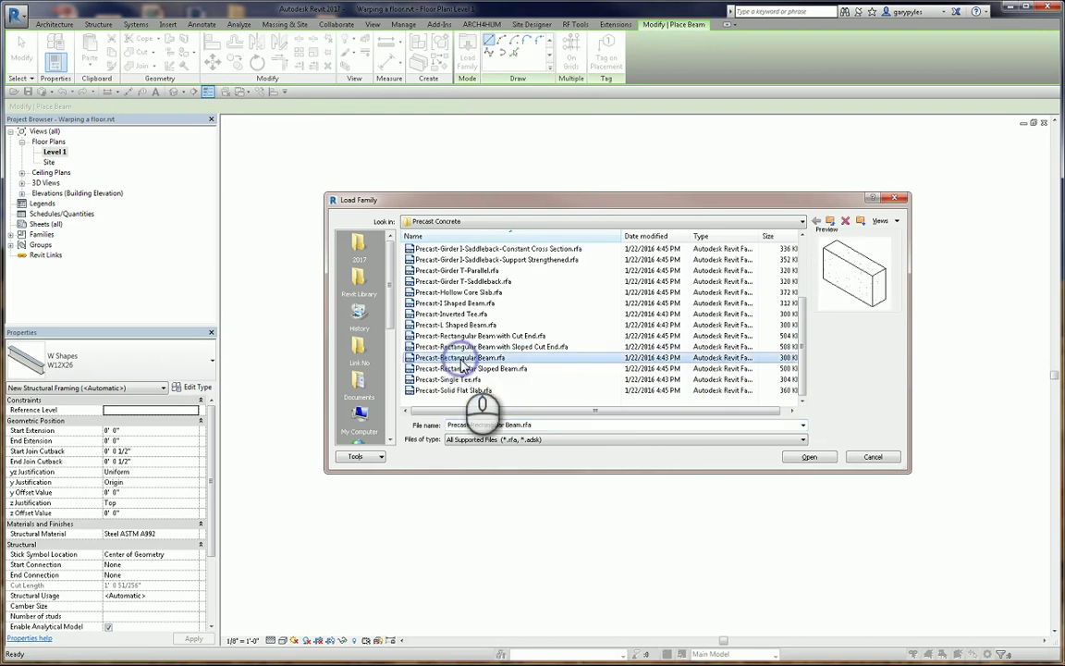
pyautogui.click(800, 459)
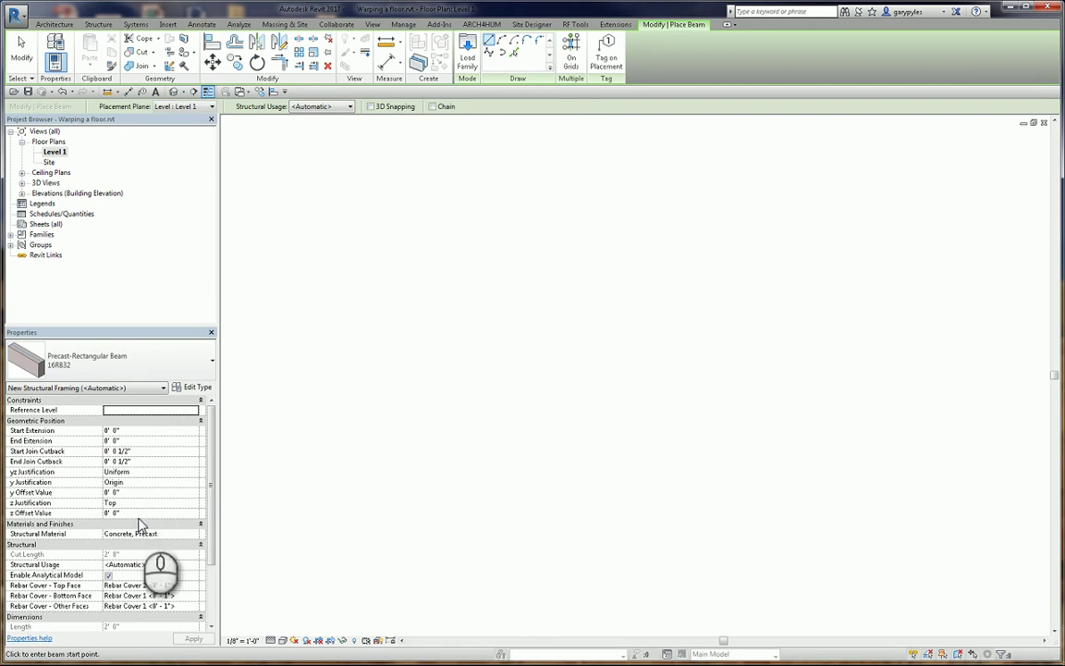
# Draw a 20'-0" precast rectangular beam on Level 1
pyautogui.click(460, 277)
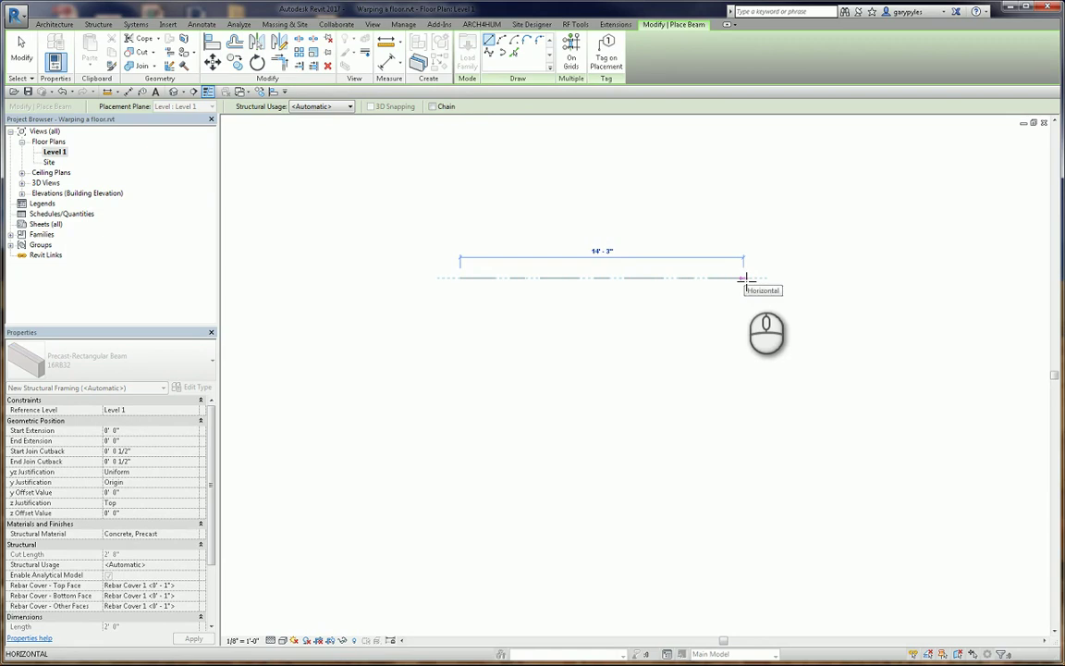
pyautogui.press('Return')
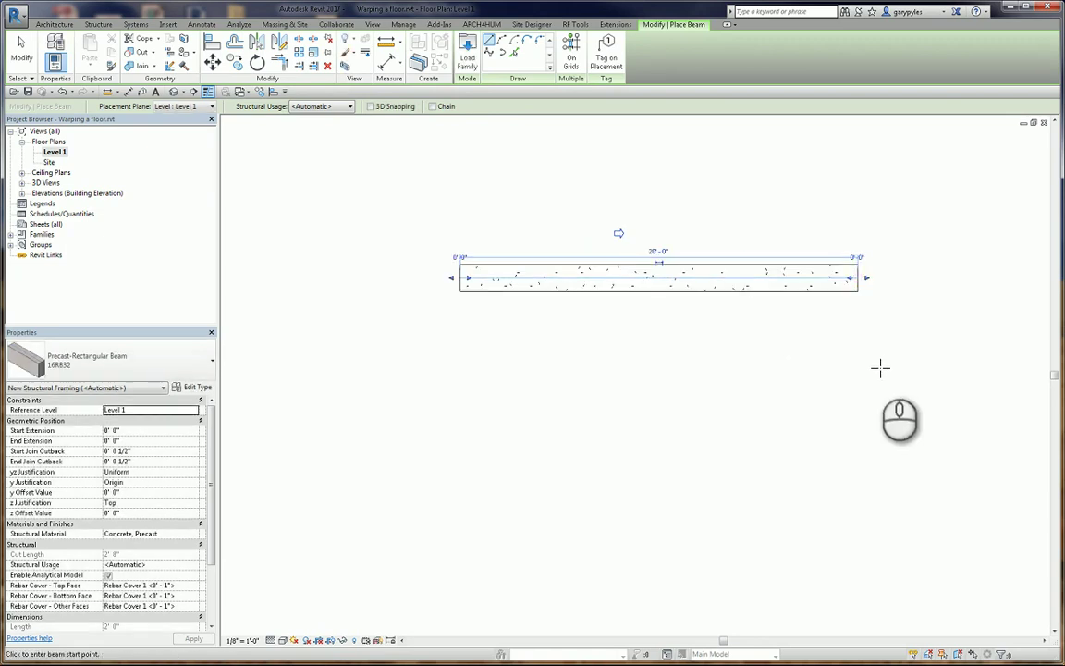
pyautogui.press('Escape')
pyautogui.press('Escape')
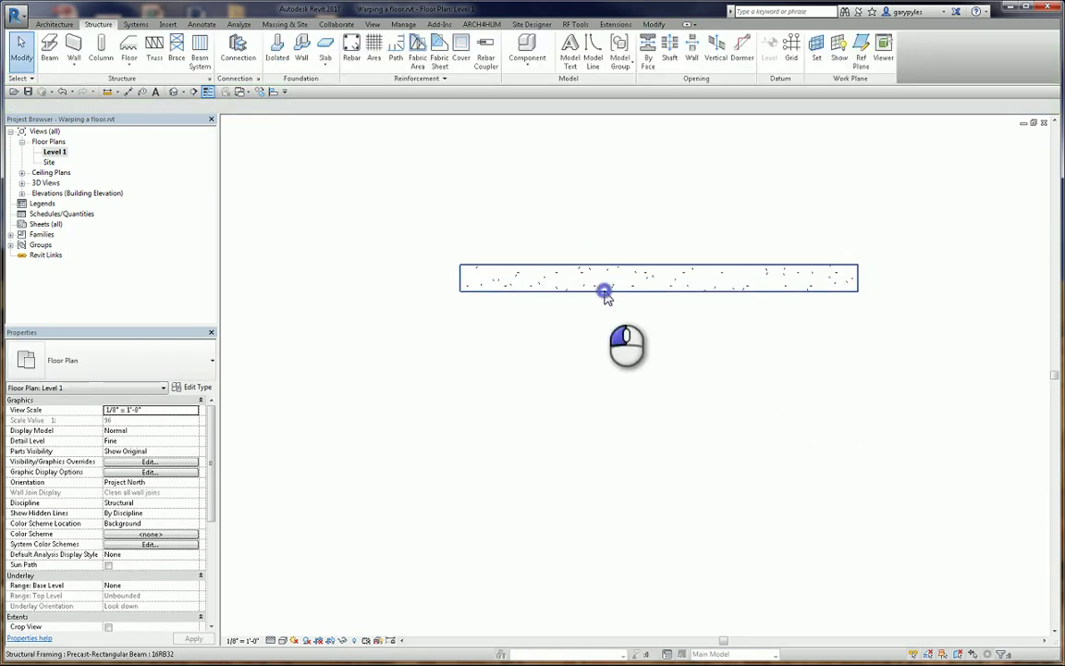
# Copy the beam 15' straight down from its left end to make a parallel second beam
pyautogui.click(604, 293)
pyautogui.click(261, 91)
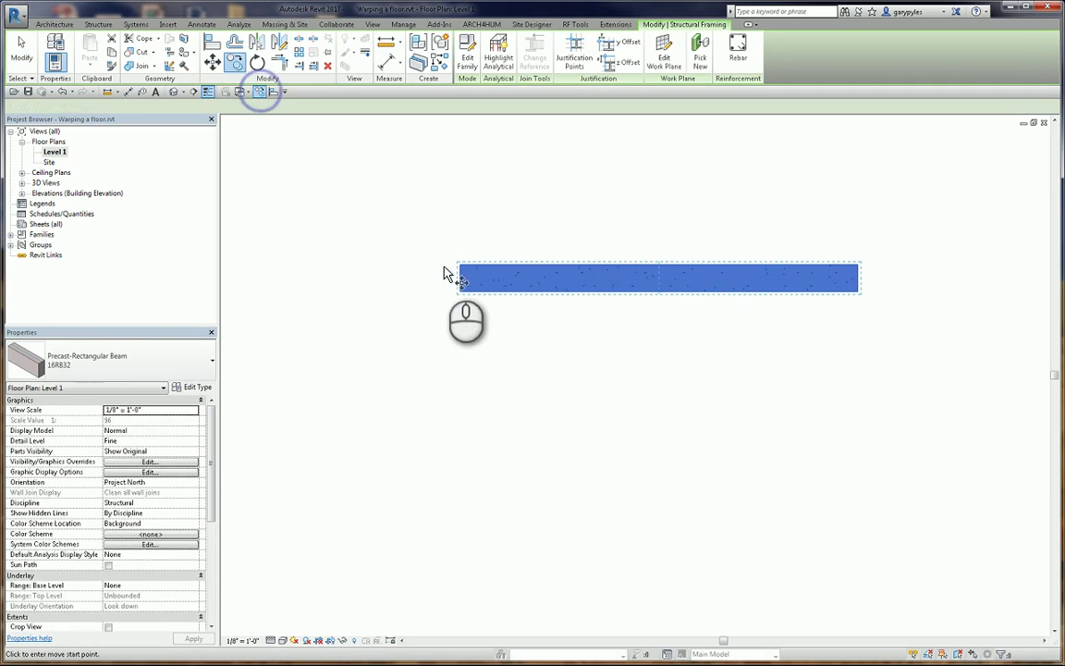
pyautogui.click(466, 283)
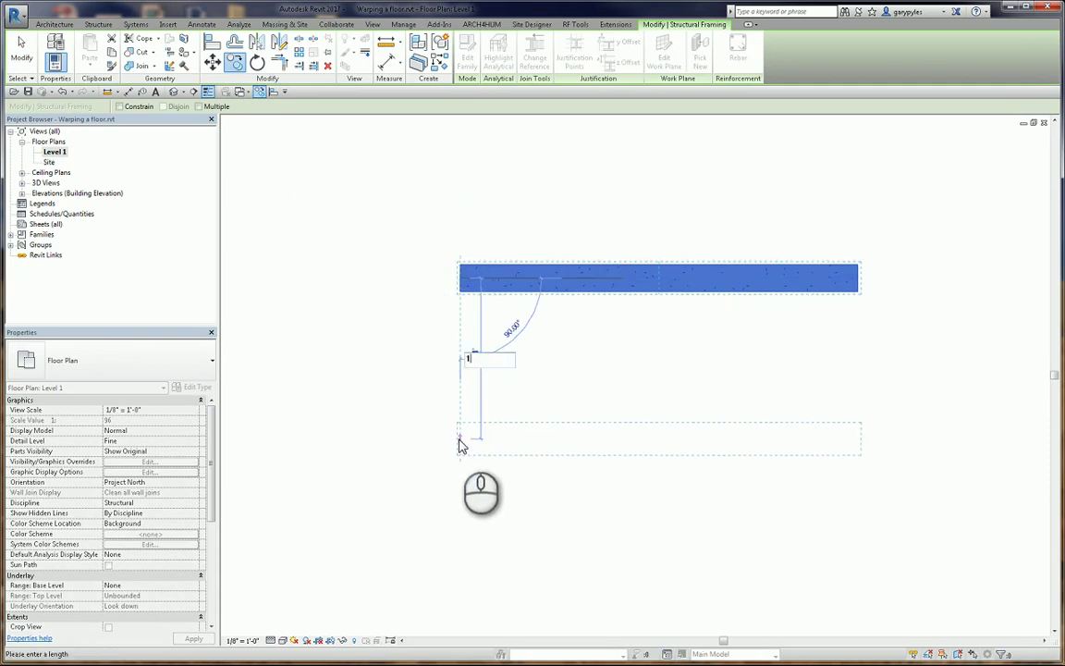
pyautogui.write('15')
pyautogui.press('Return')
pyautogui.click(516, 445)
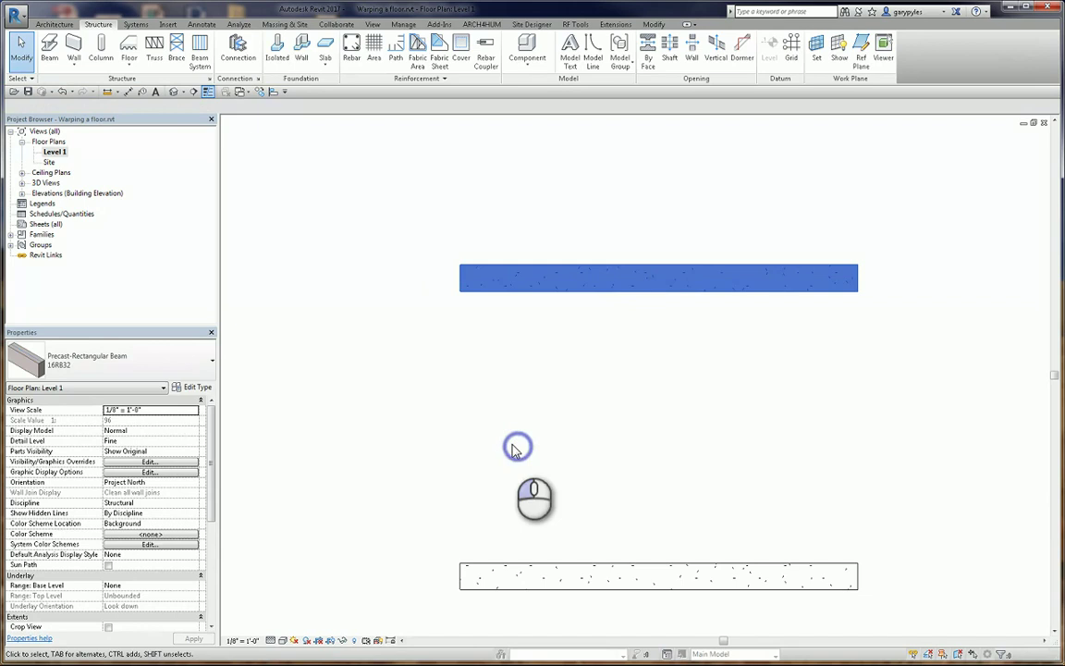
# Set Start and End Level Offset of both selected beams to -1' 0"
pyautogui.click(697, 238)
pyautogui.click(710, 212)
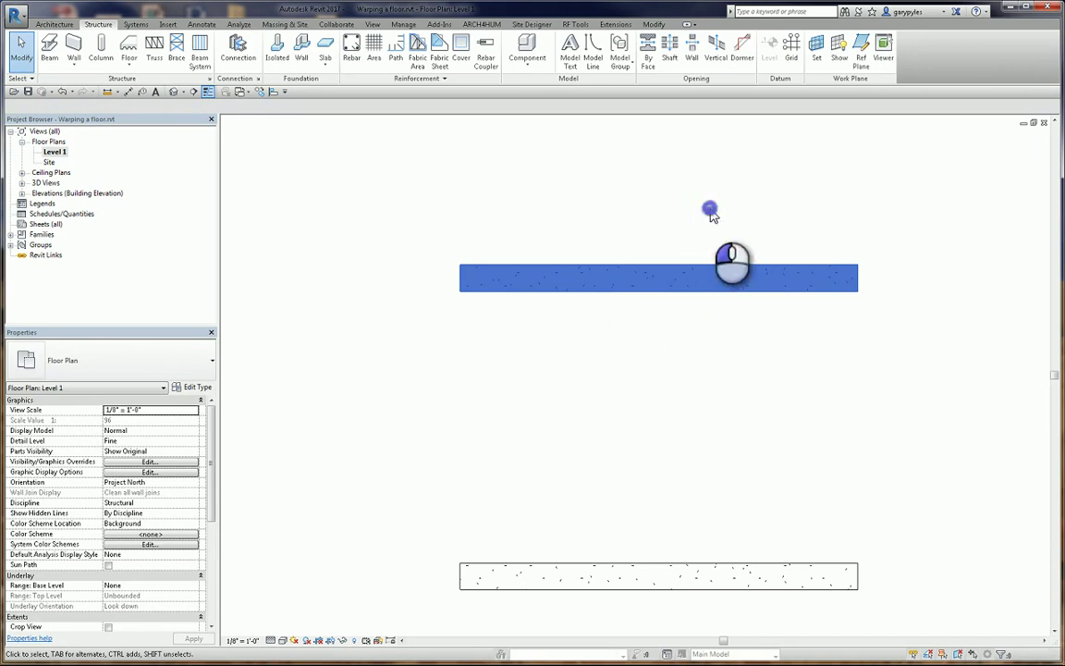
pyautogui.moveTo(710, 212); pyautogui.dragTo(544, 592)
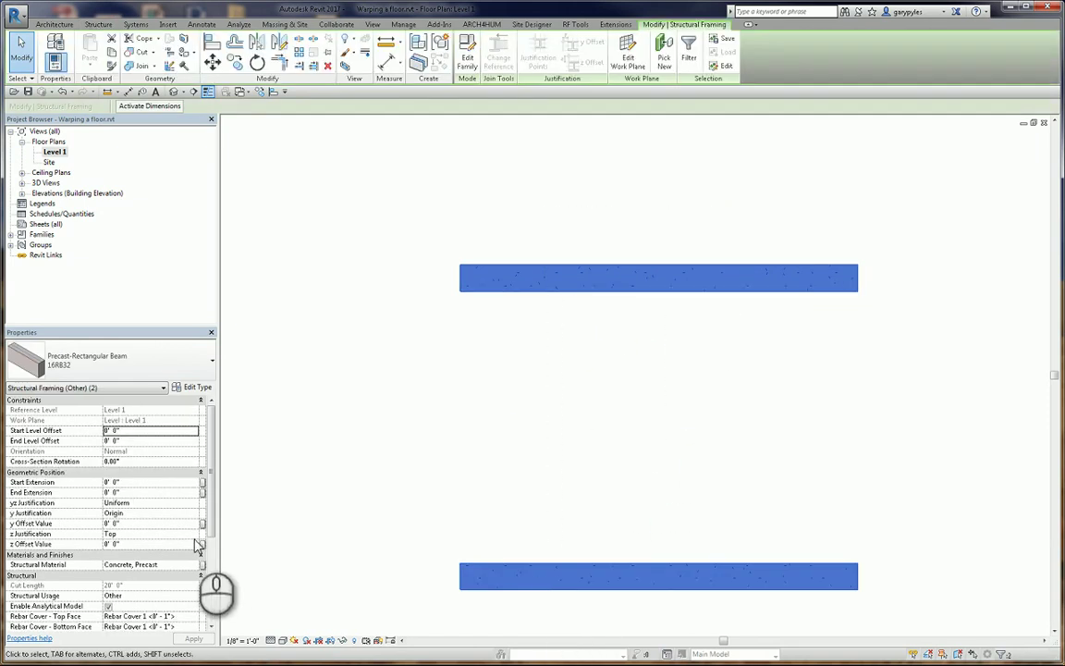
pyautogui.click(129, 432)
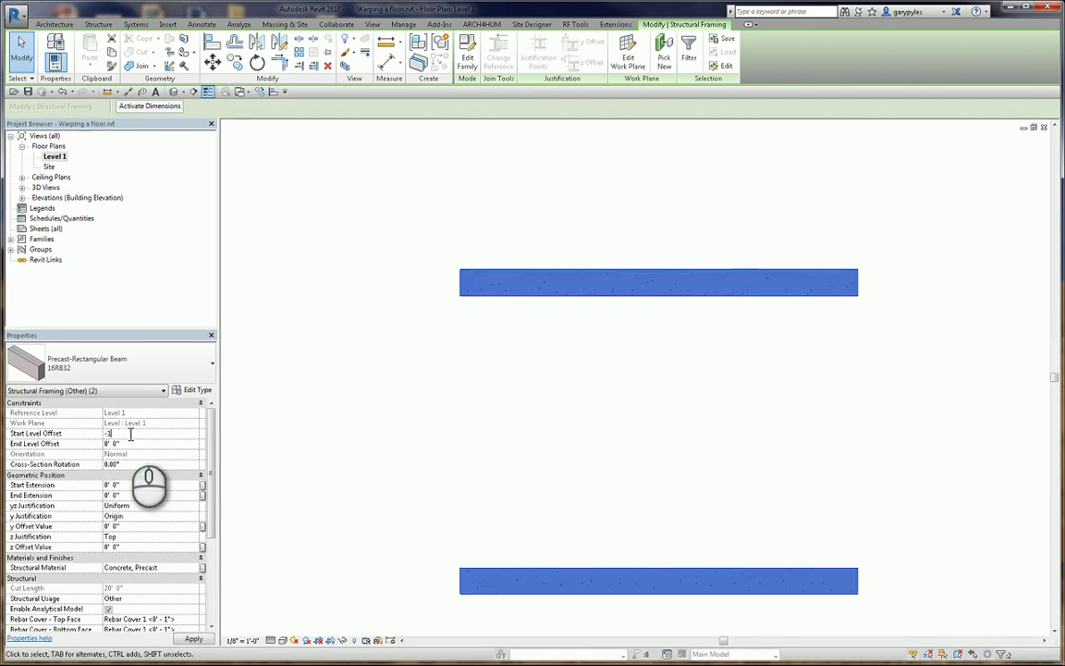
pyautogui.click(133, 440)
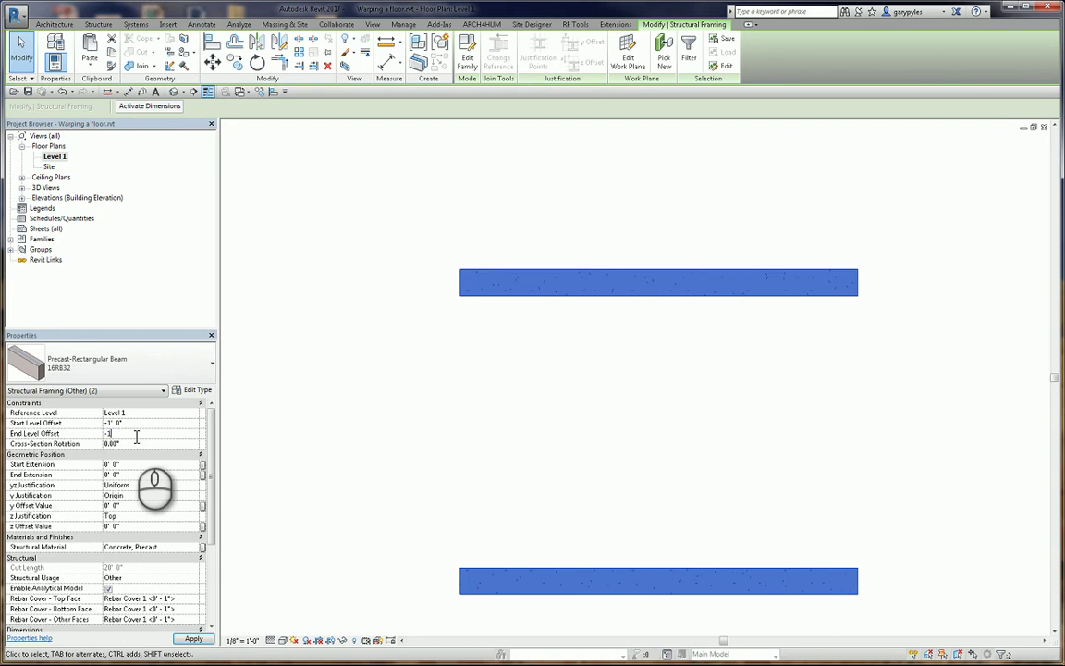
pyautogui.click(295, 410)
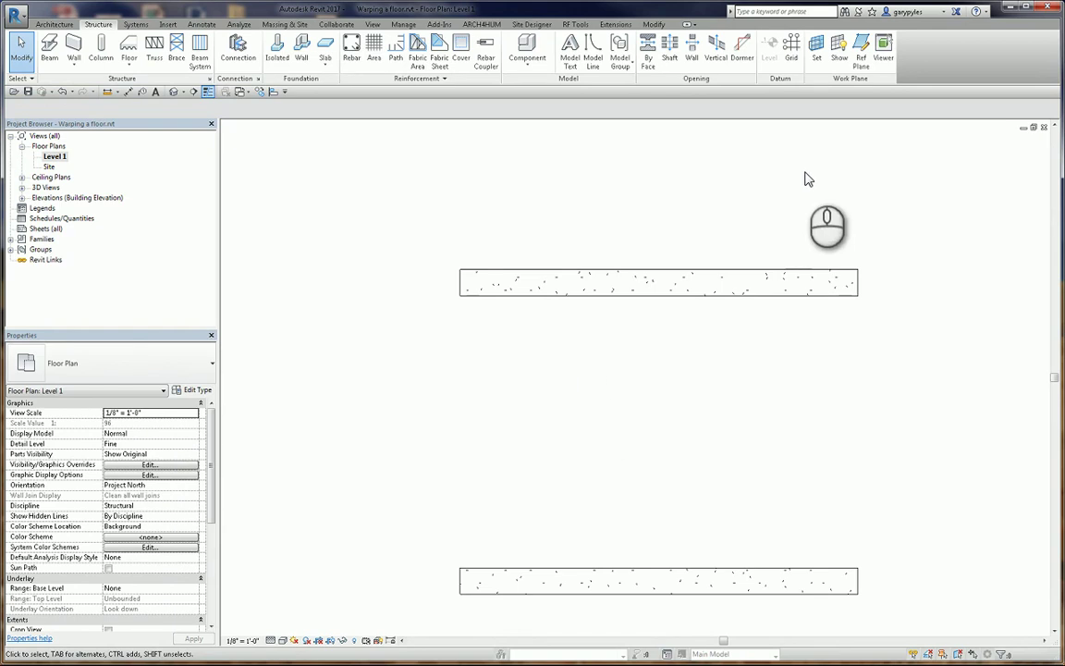
# Accept the Work Plane settings and check the top beam's -1' 0" level offsets
pyautogui.click(816, 46)
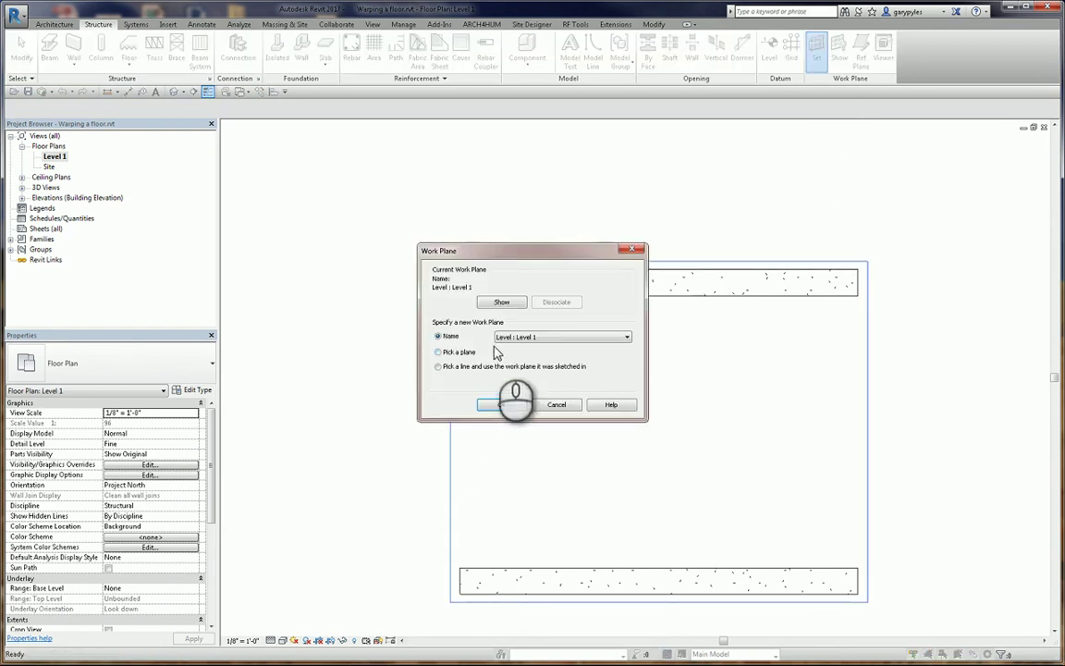
pyautogui.click(496, 407)
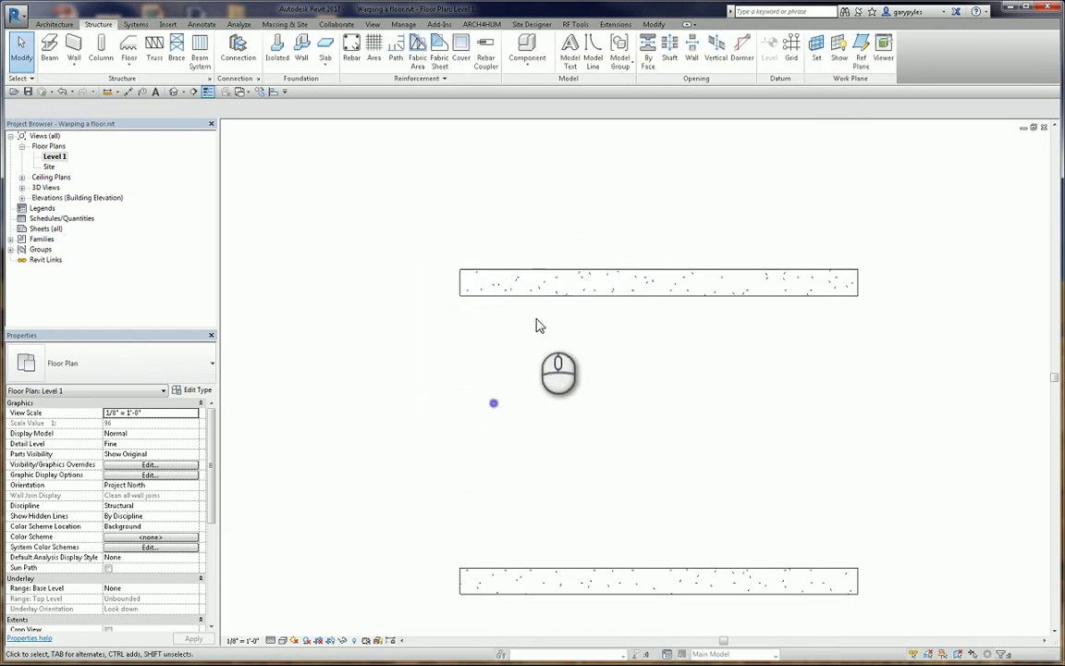
pyautogui.click(551, 288)
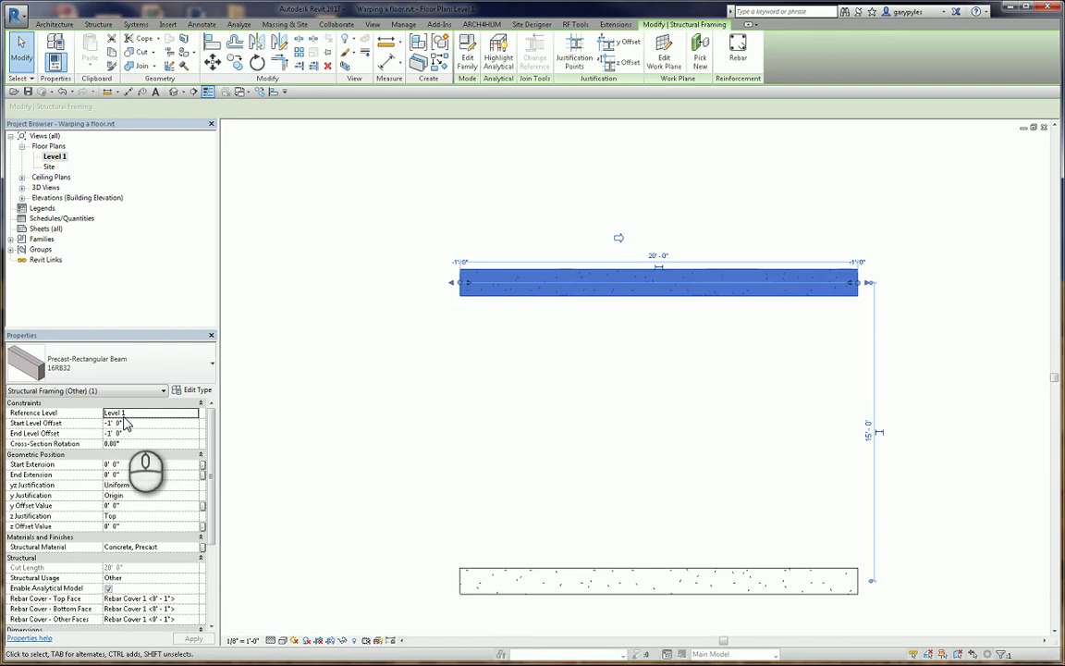
pyautogui.click(331, 353)
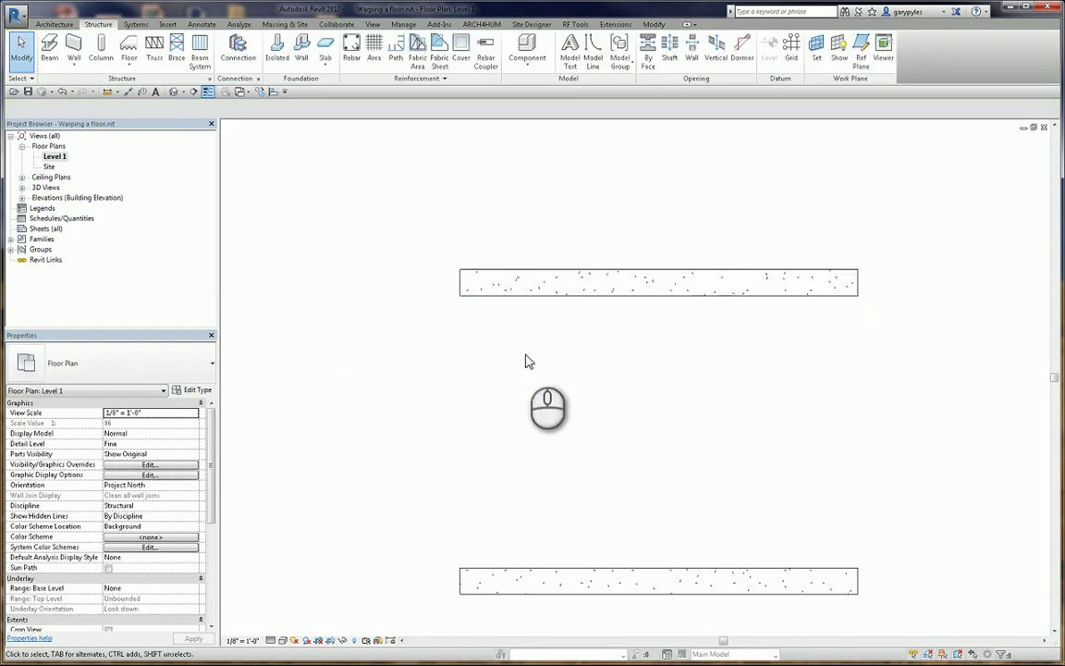
# Switch between the Architecture and Structure tabs, ending on Architecture
pyautogui.click(44, 24)
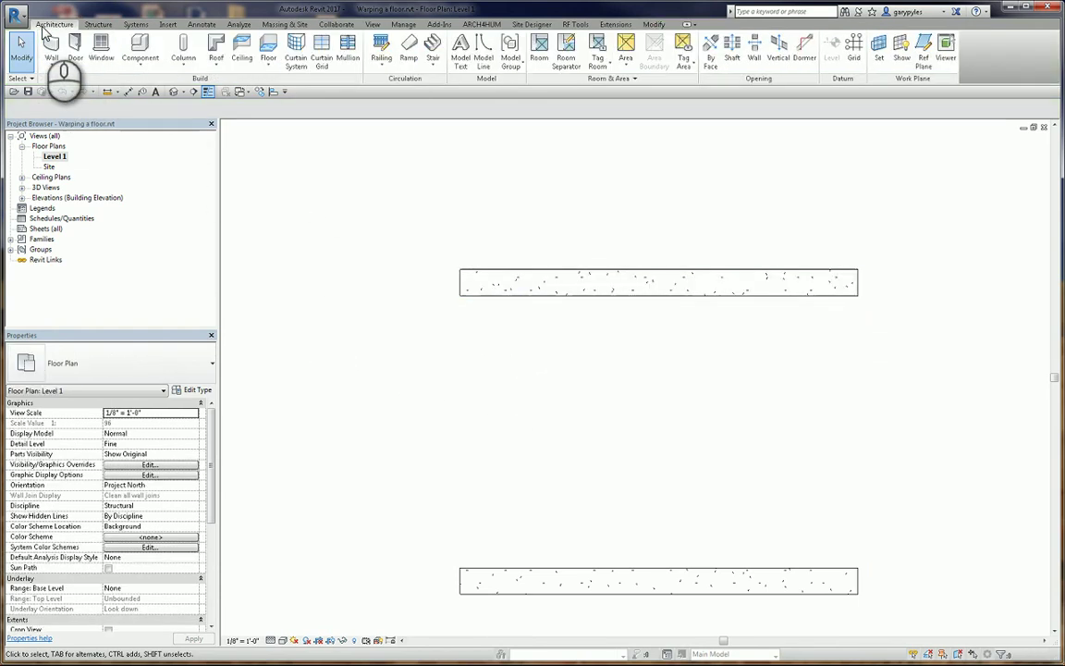
pyautogui.click(100, 24)
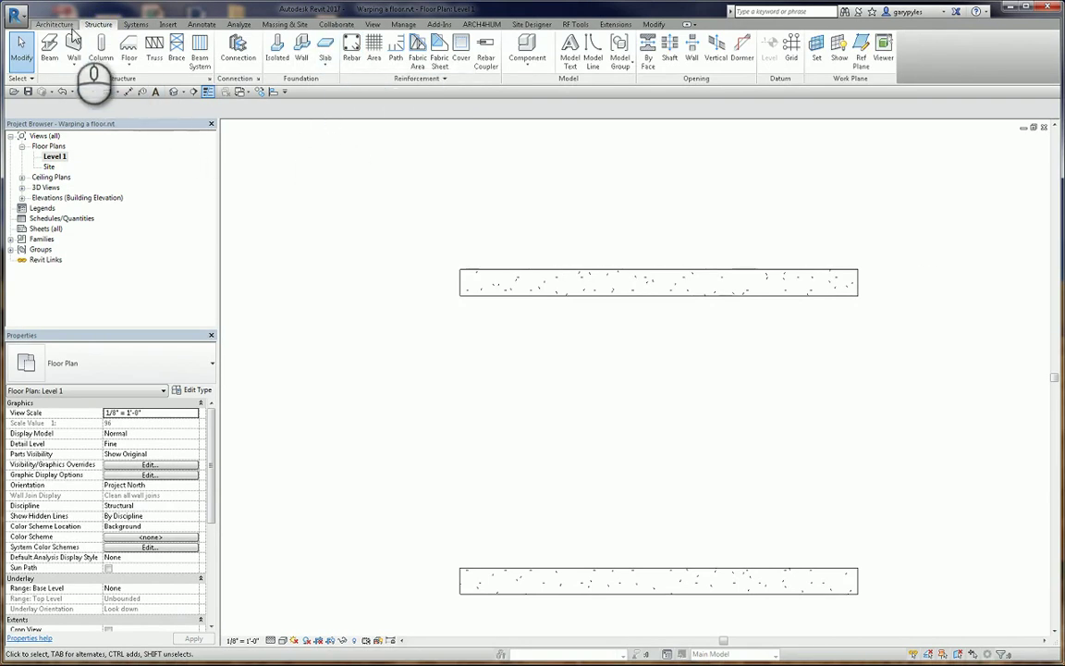
pyautogui.click(58, 24)
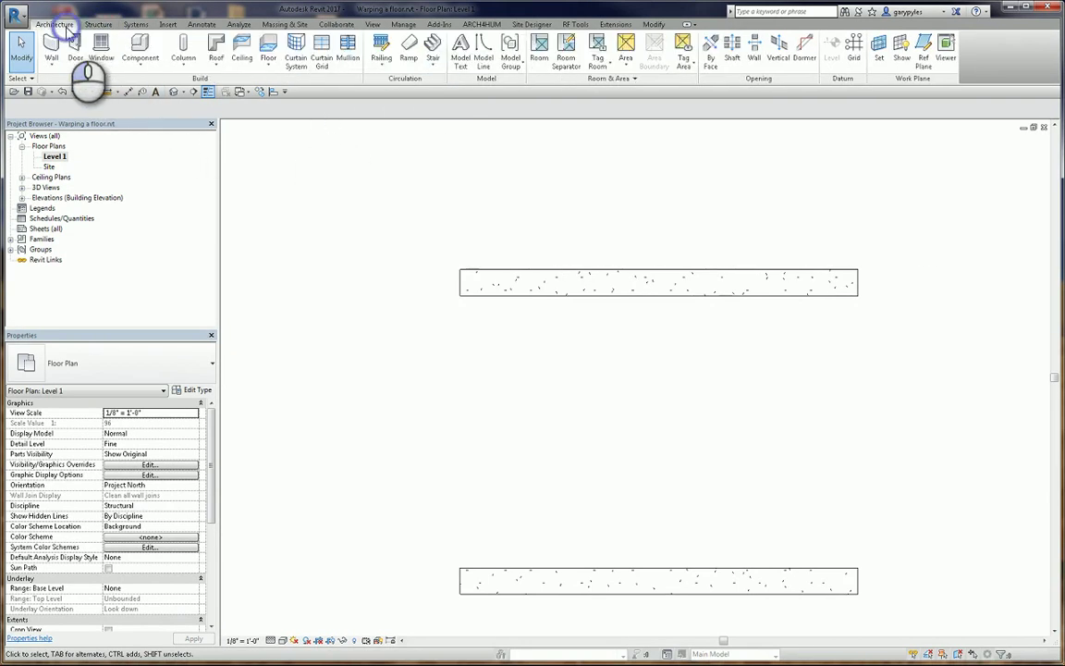
# Sketch a 20'-0" by 15'-0" rectangular structural floor boundary between opposite beam ends
pyautogui.click(268, 63)
pyautogui.click(277, 109)
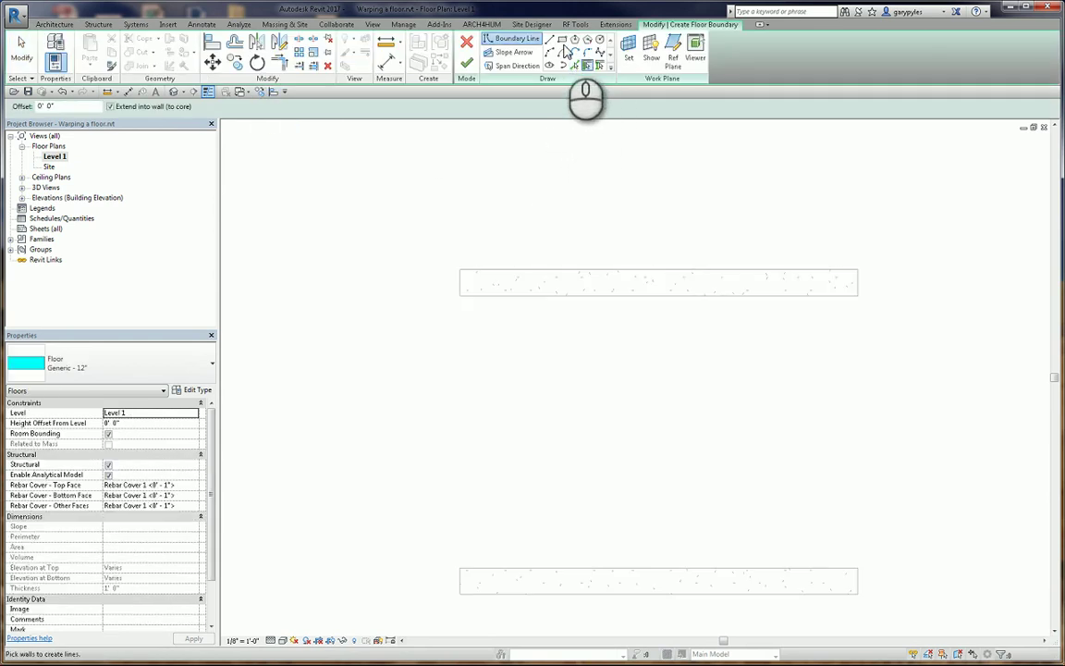
pyautogui.click(562, 40)
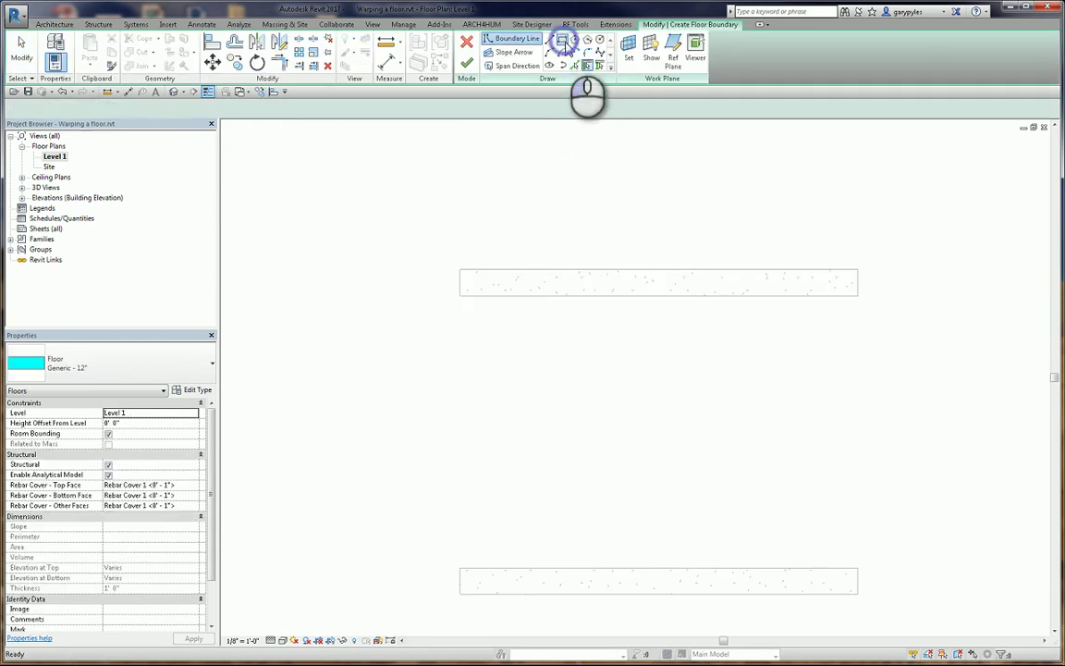
pyautogui.click(460, 281)
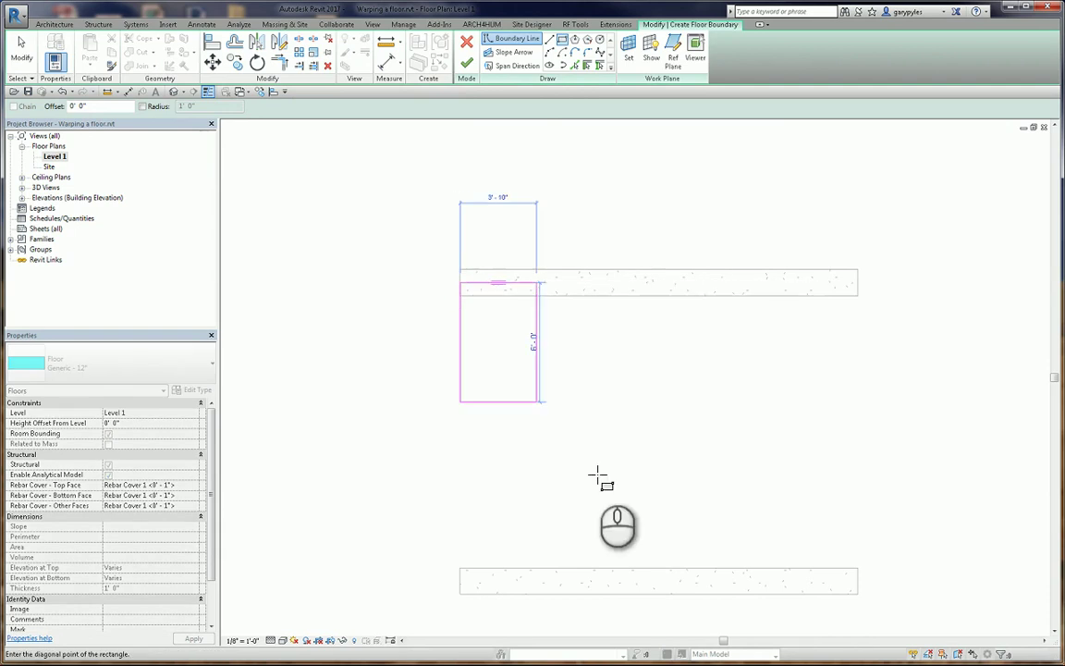
pyautogui.click(856, 580)
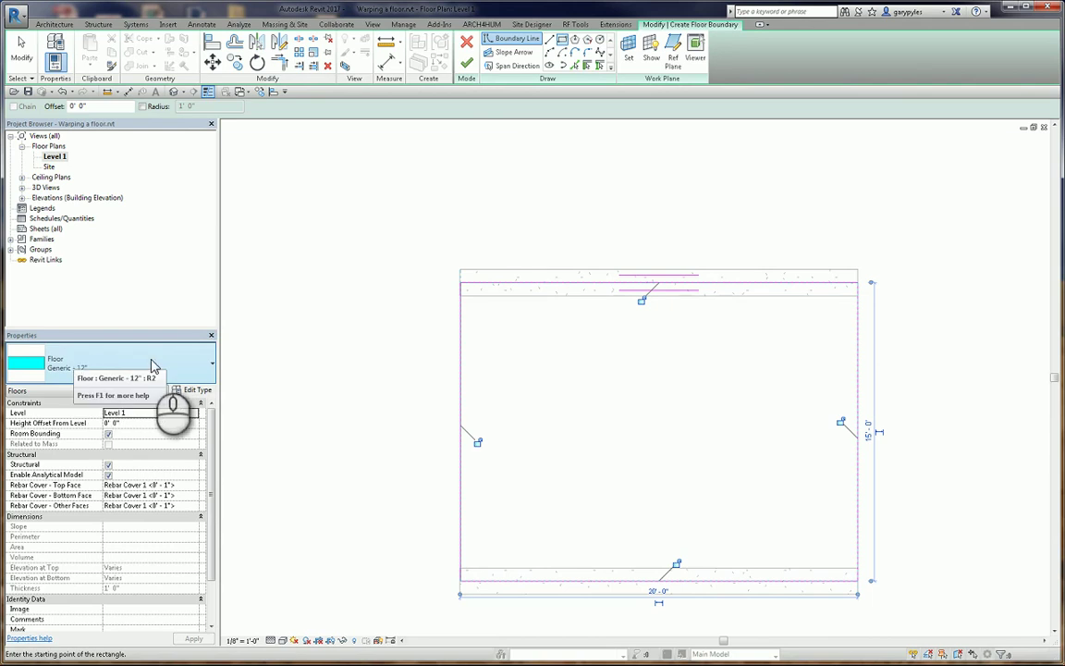
pyautogui.click(189, 390)
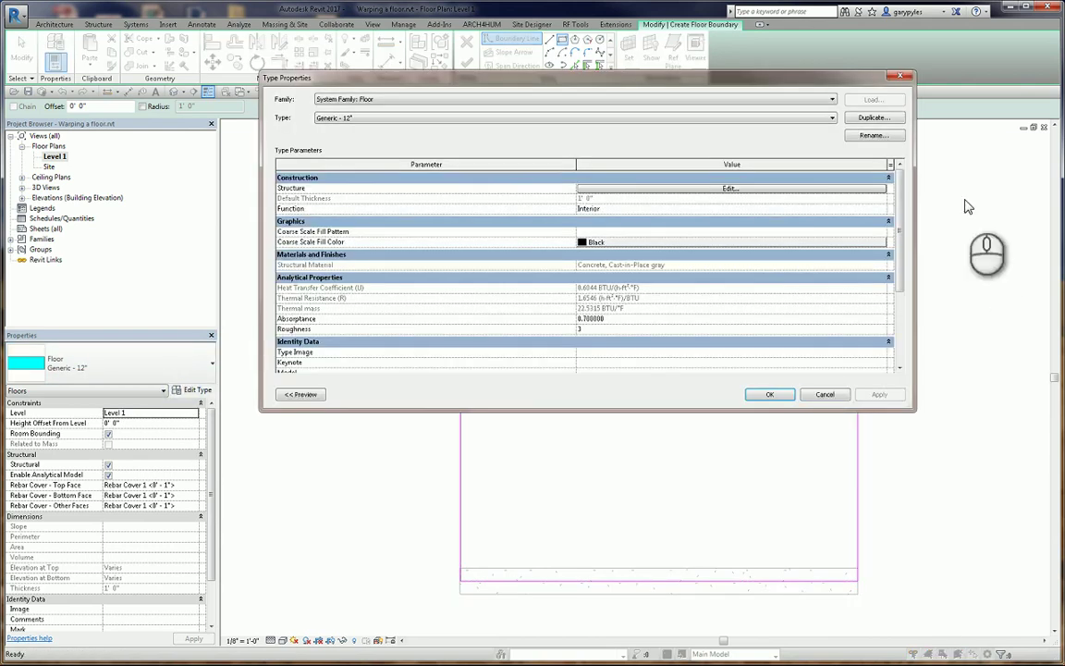
pyautogui.click(730, 188)
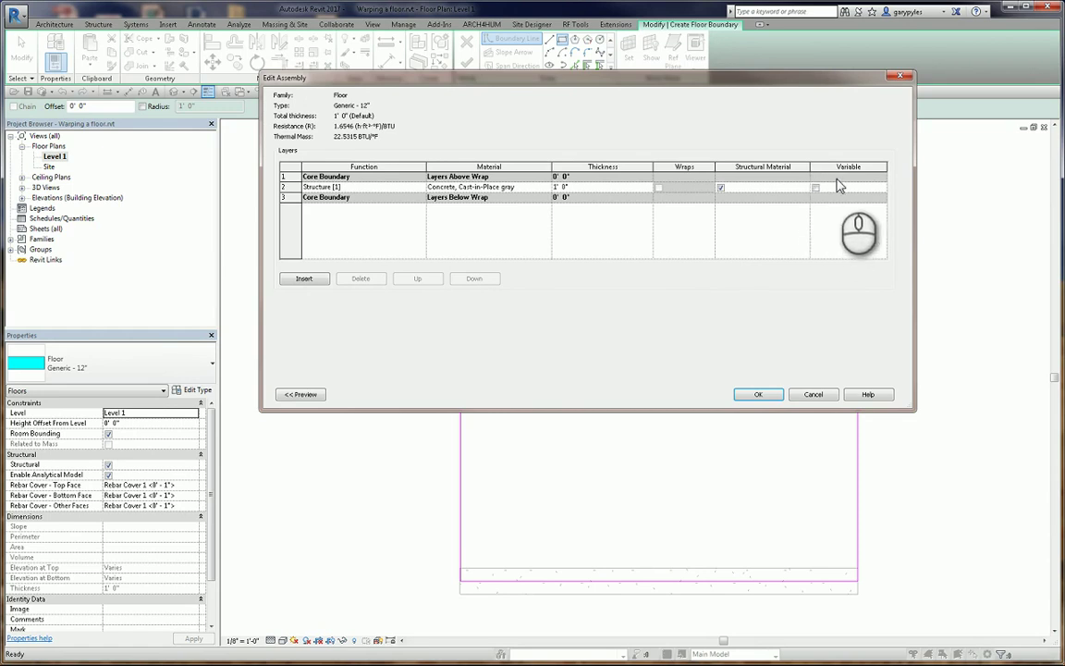
pyautogui.click(759, 394)
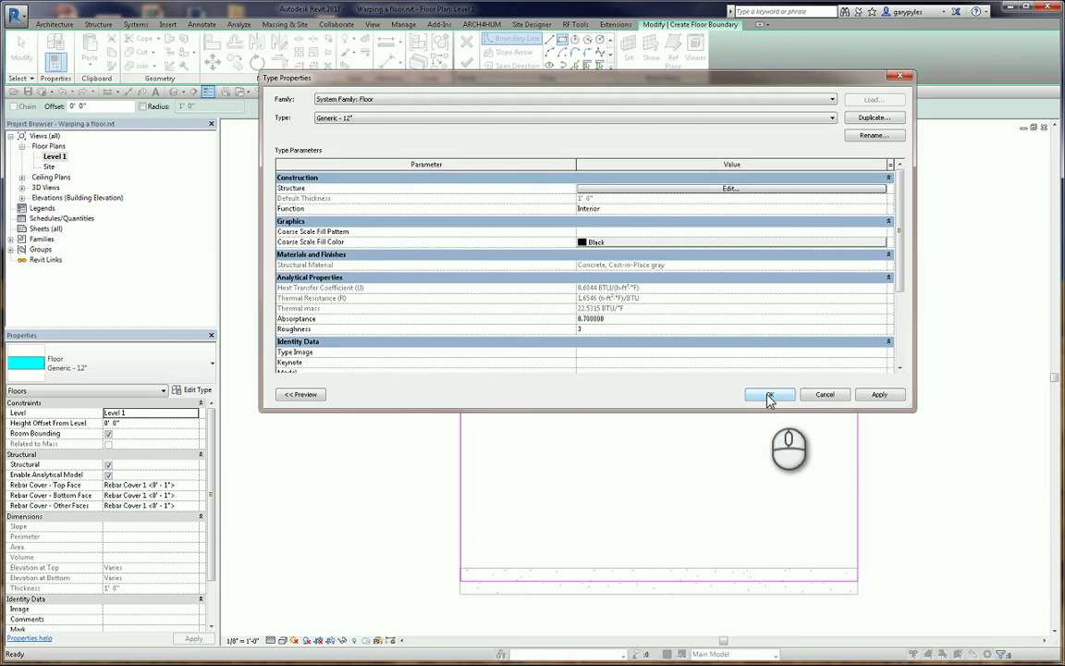
pyautogui.click(770, 396)
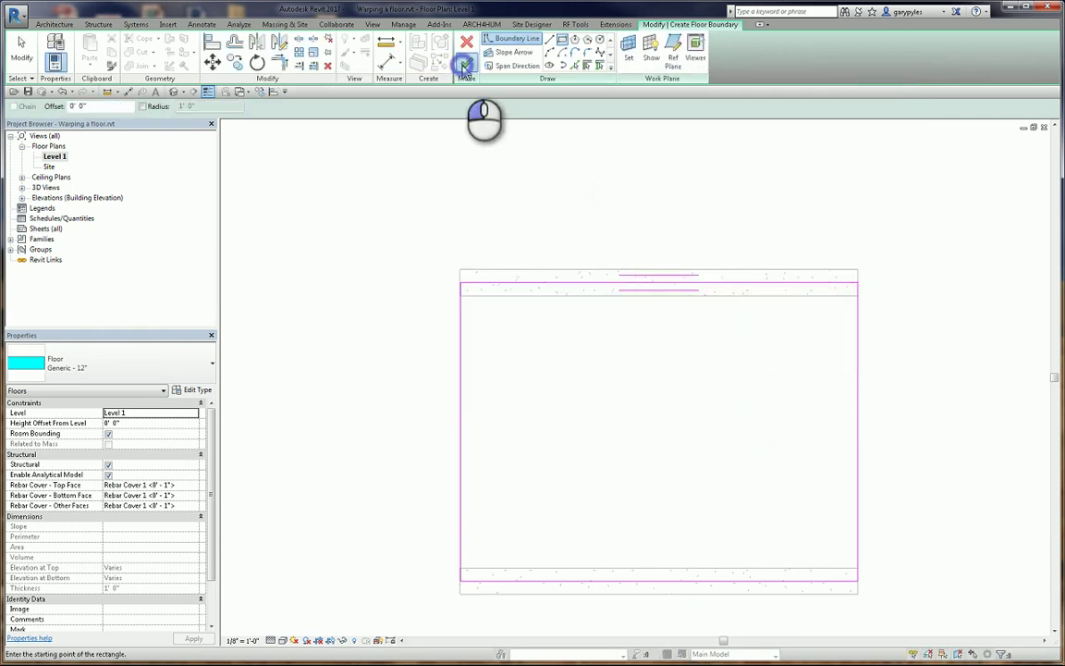
# Finish the Generic - 12" structural floor and delete its span direction symbol
pyautogui.click(465, 67)
pyautogui.click(538, 178)
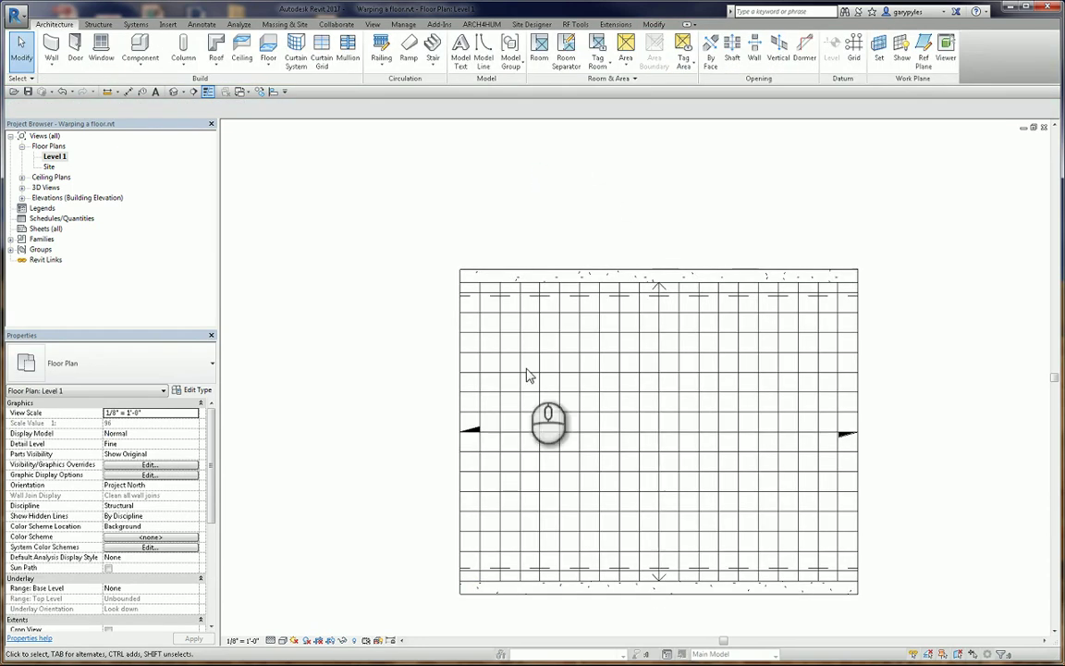
pyautogui.click(480, 434)
pyautogui.press('Delete')
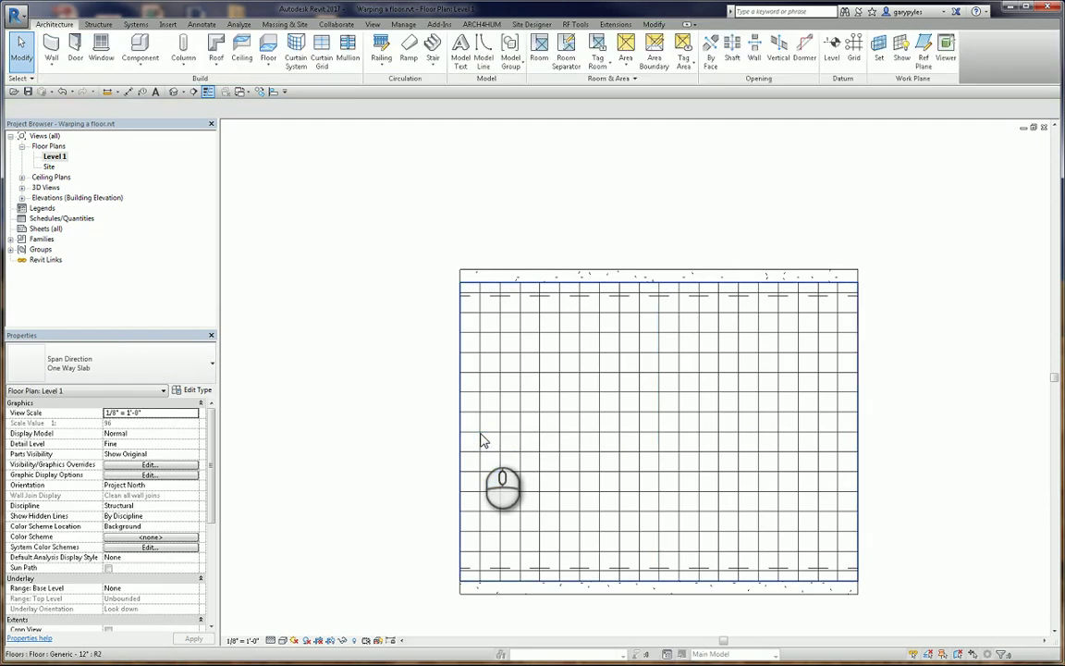
# Open the default 3D view and inspect the slab resting on both beams
pyautogui.click(173, 91)
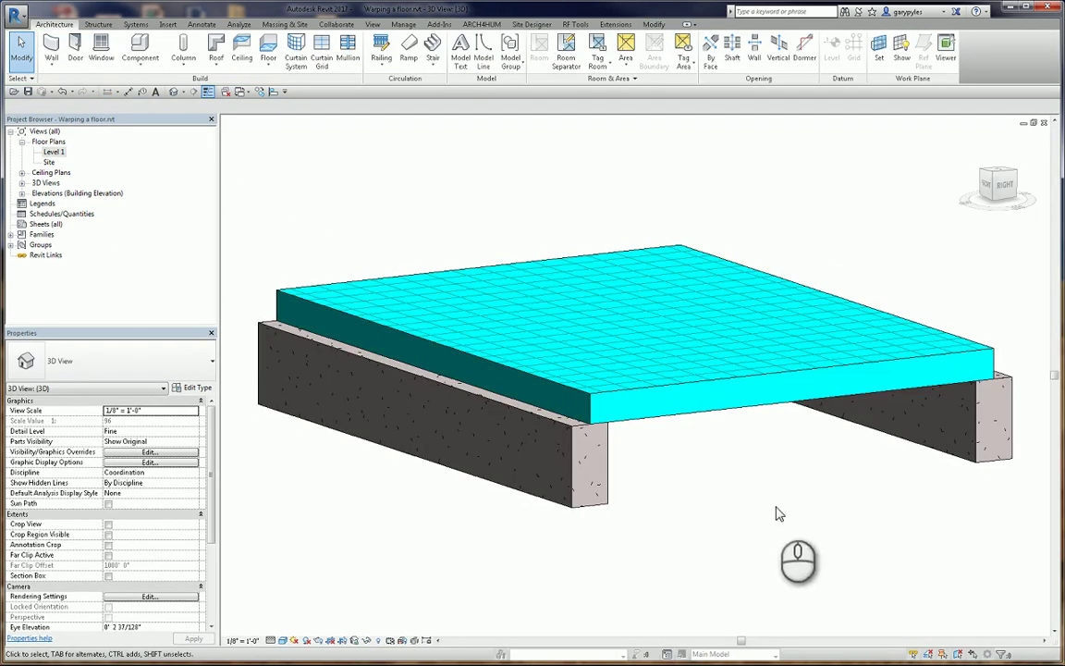
pyautogui.keyDown('shift'); pyautogui.moveTo(777, 514); pyautogui.dragTo(702, 549, button='middle'); pyautogui.keyUp('shift')
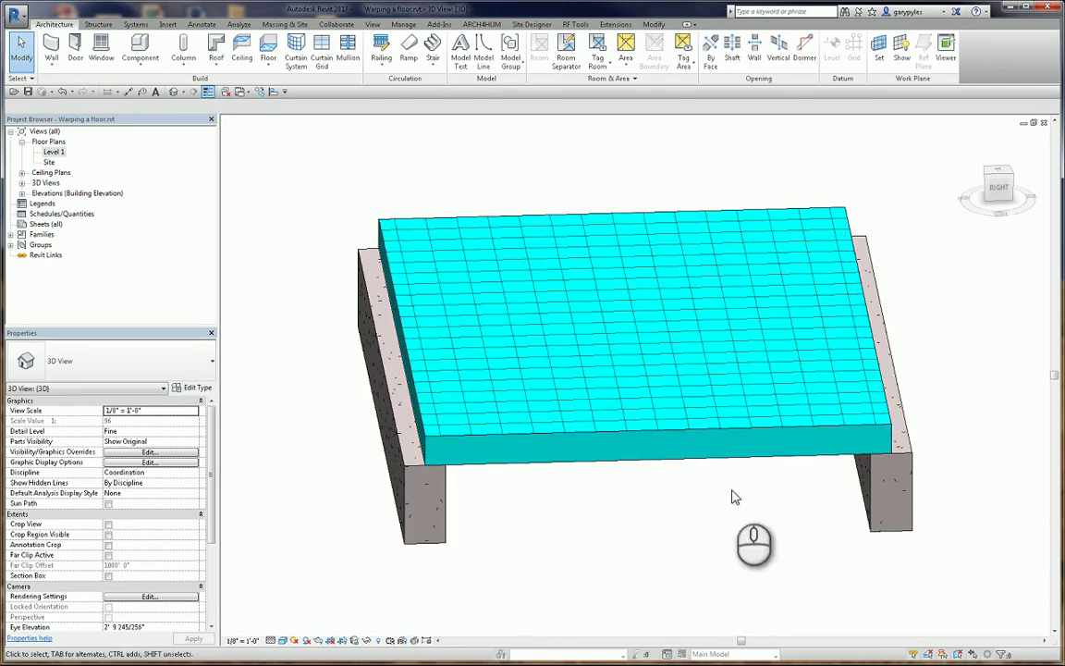
pyautogui.click(1006, 194)
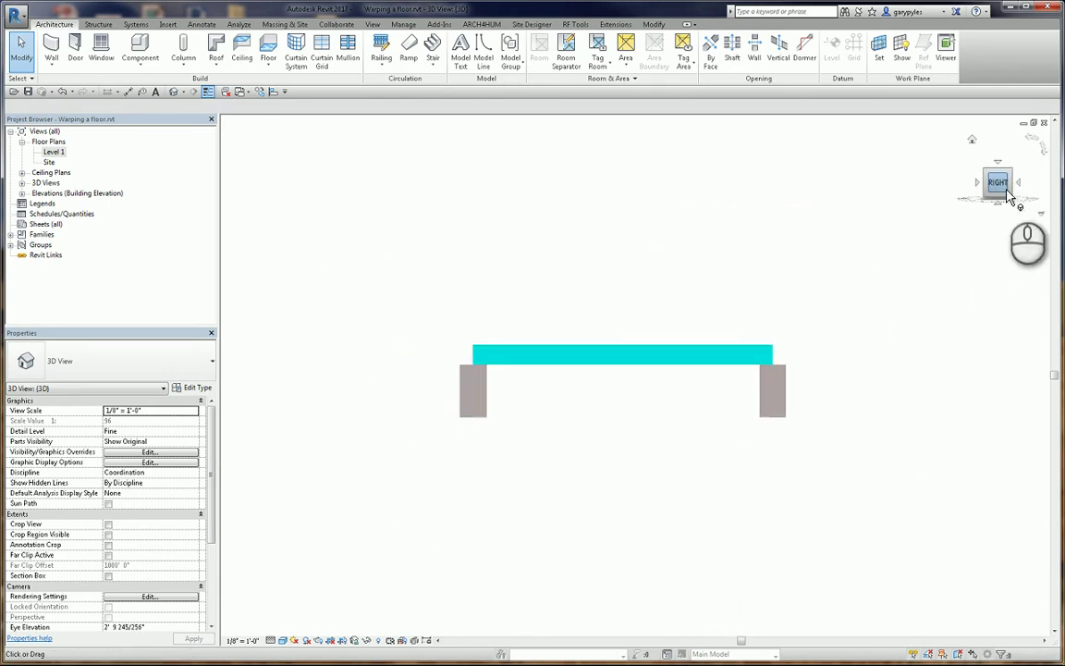
pyautogui.click(1019, 184)
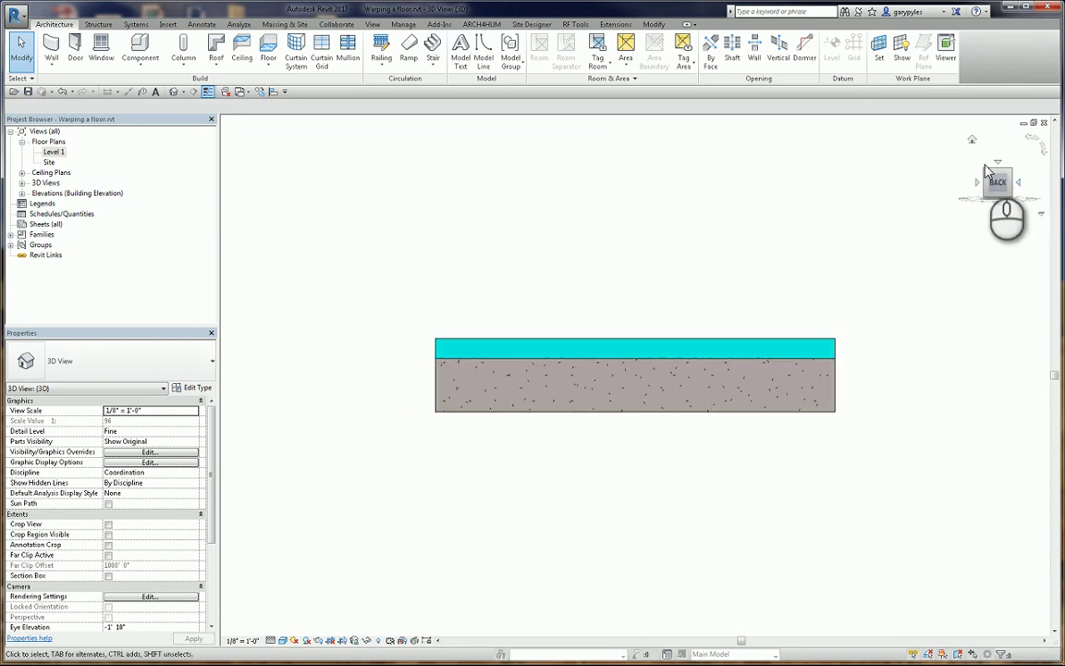
pyautogui.keyDown('shift'); pyautogui.moveTo(768, 305); pyautogui.dragTo(1008, 423, button='middle'); pyautogui.keyUp('shift')
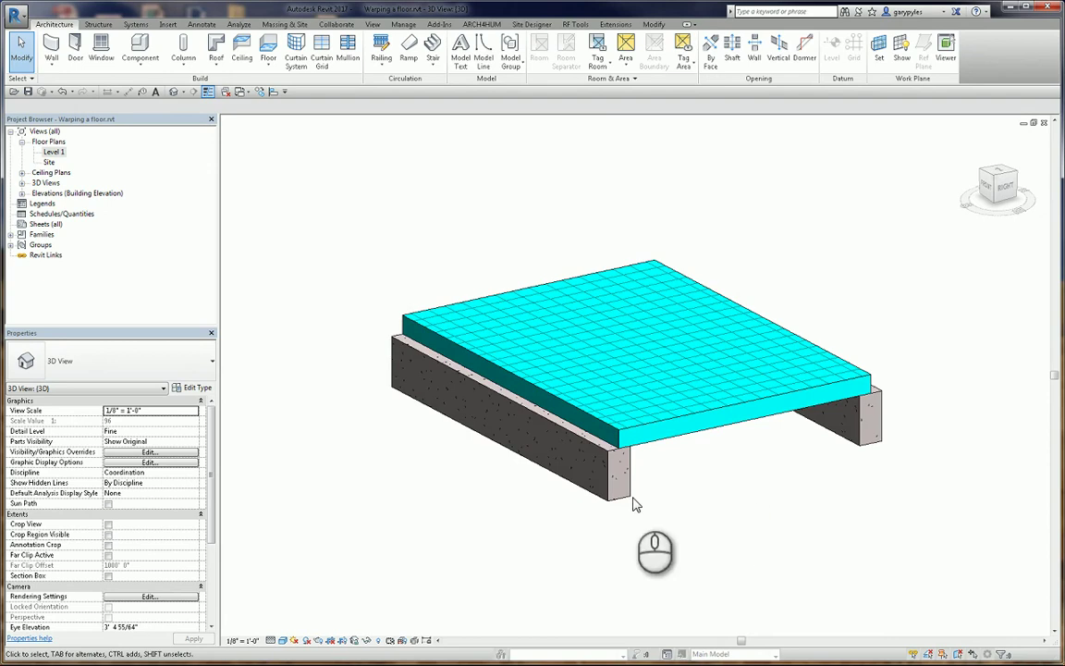
# Set the front beam's End Level Offset to -3' so it slopes down
pyautogui.click(613, 470)
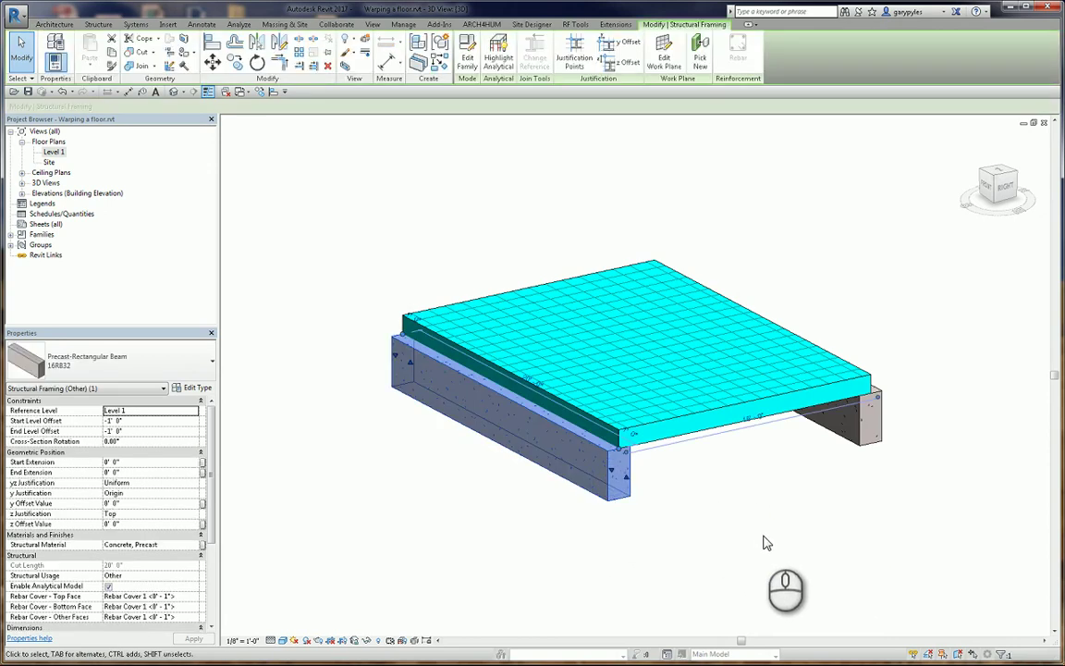
pyautogui.click(630, 433)
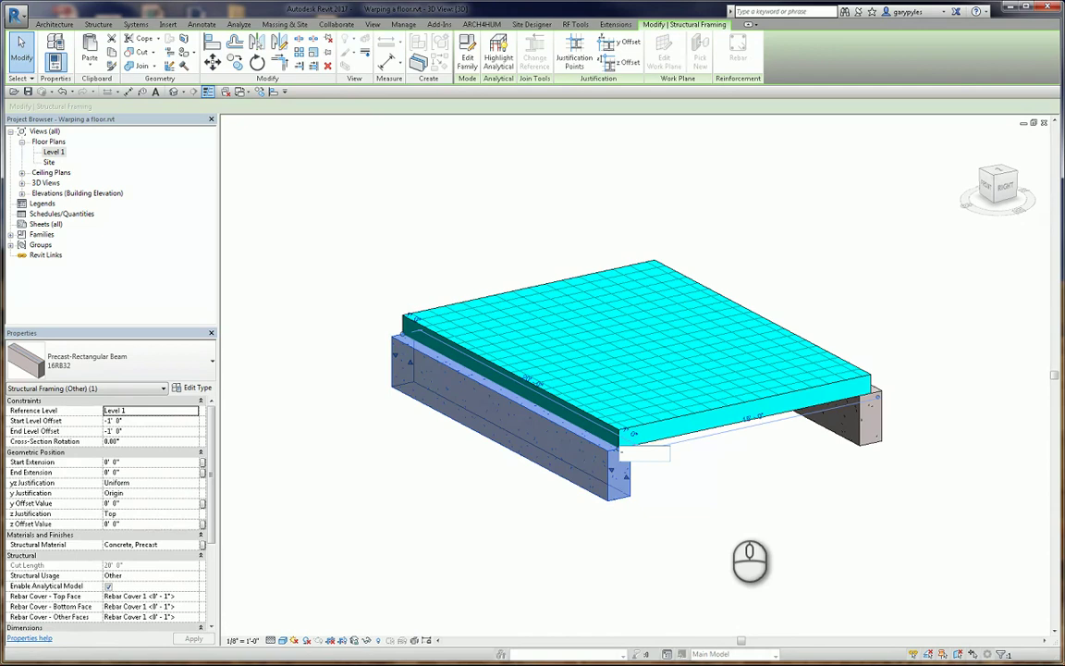
pyautogui.press('Return')
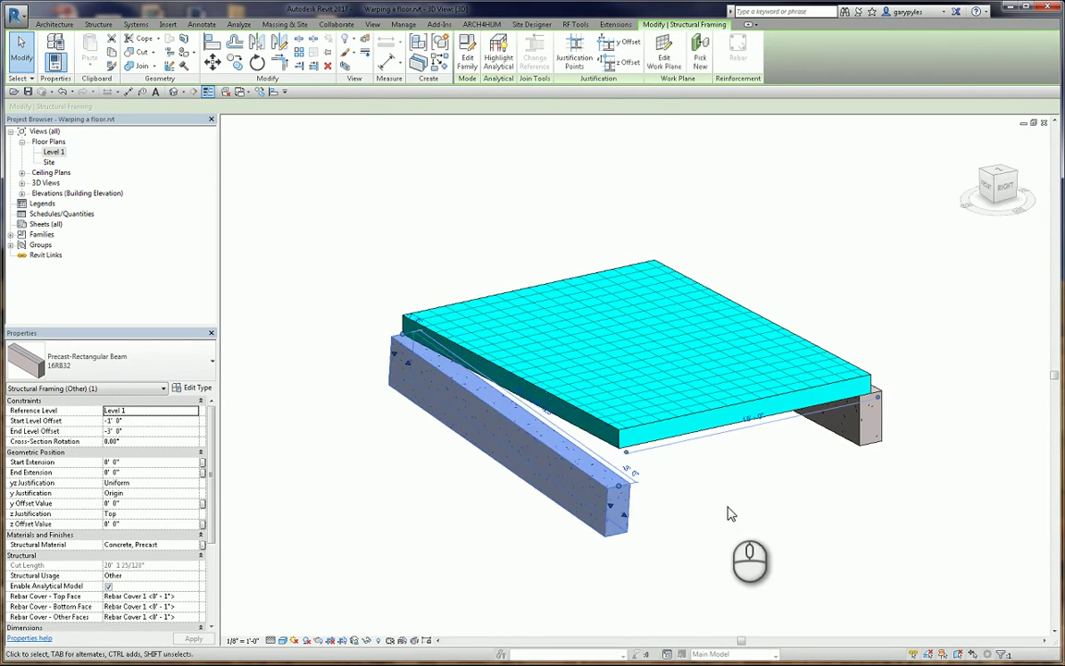
pyautogui.click(729, 504)
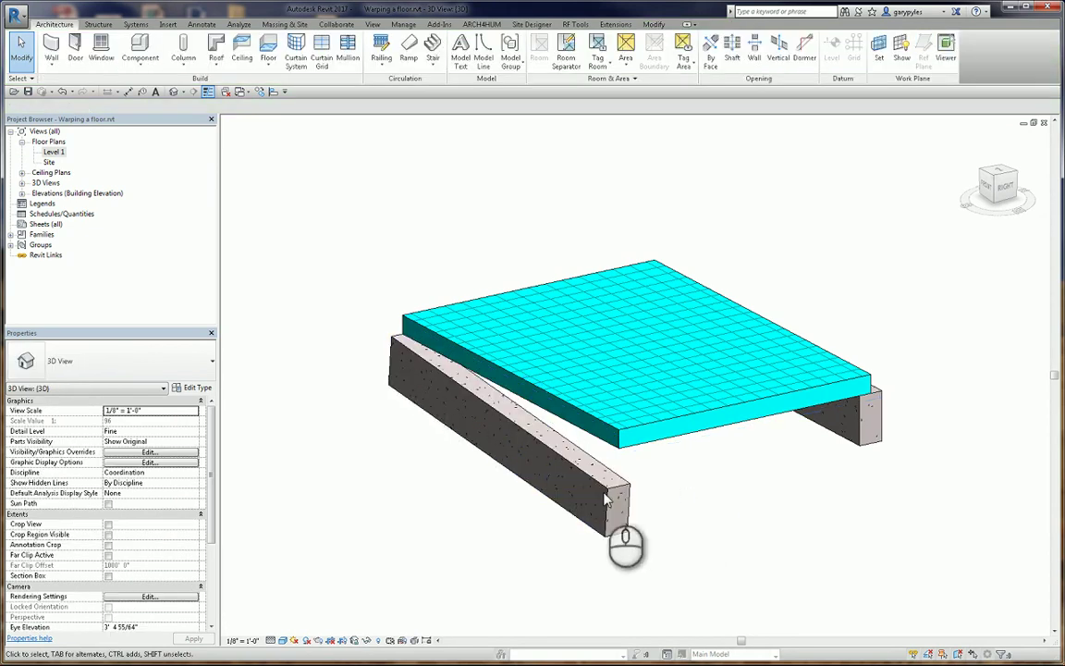
# Check the sloped beam from the FRONT view, then return to an isometric view
pyautogui.click(988, 191)
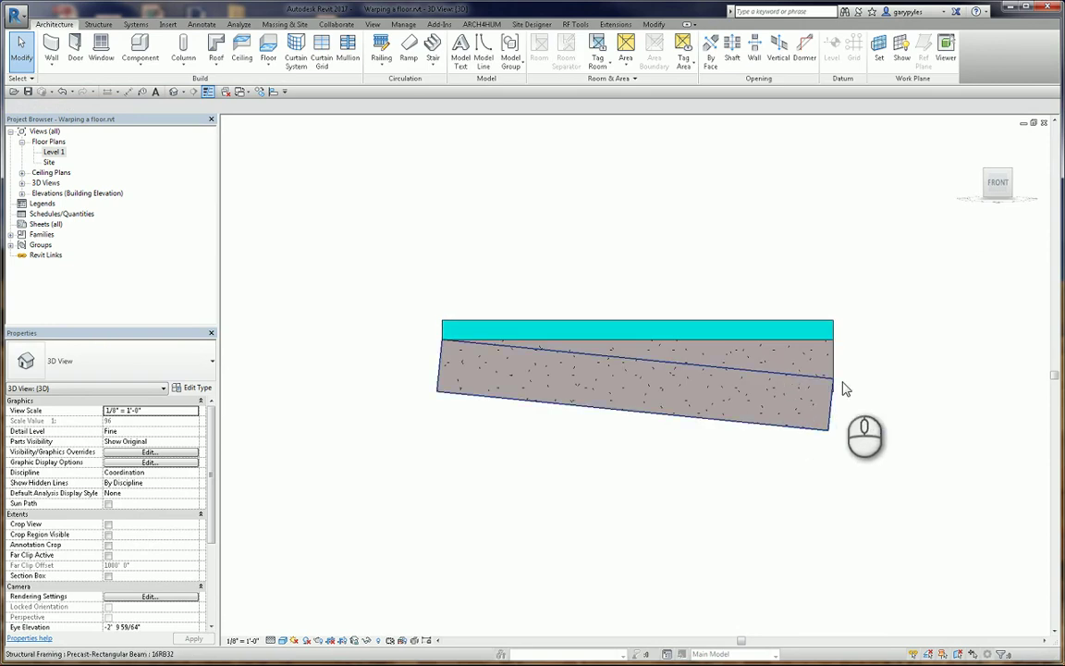
pyautogui.click(831, 387)
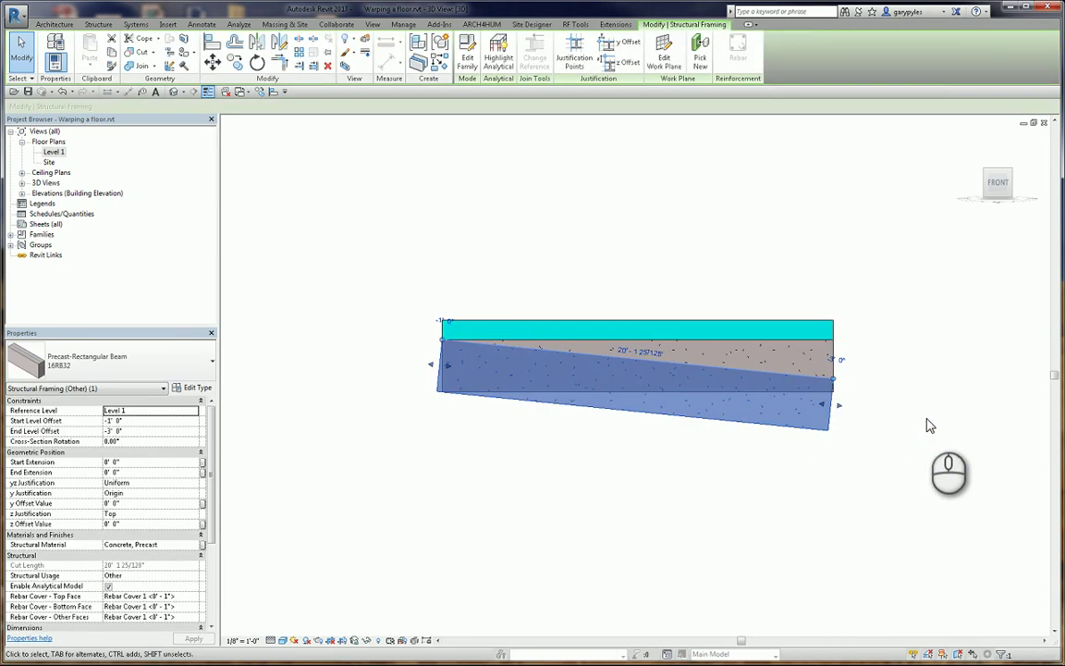
pyautogui.click(961, 319)
pyautogui.keyDown('shift'); pyautogui.moveTo(901, 354); pyautogui.dragTo(725, 487, button='middle'); pyautogui.keyUp('shift')
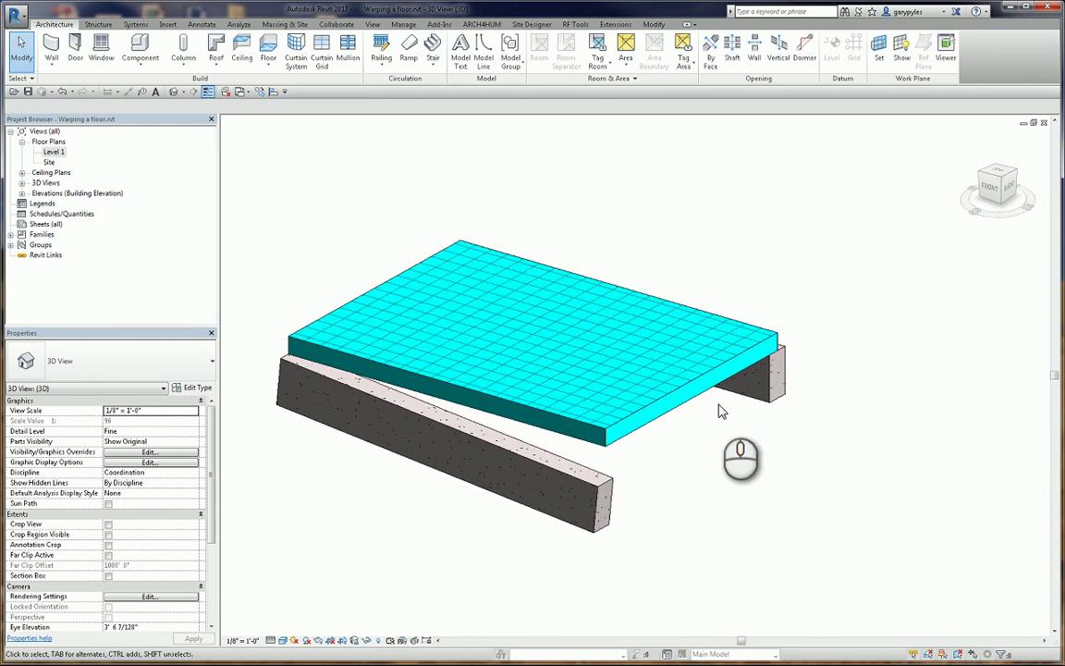
# Warp the floor slab using Pick Supports on the sloped front beam and the rear beam
pyautogui.click(643, 418)
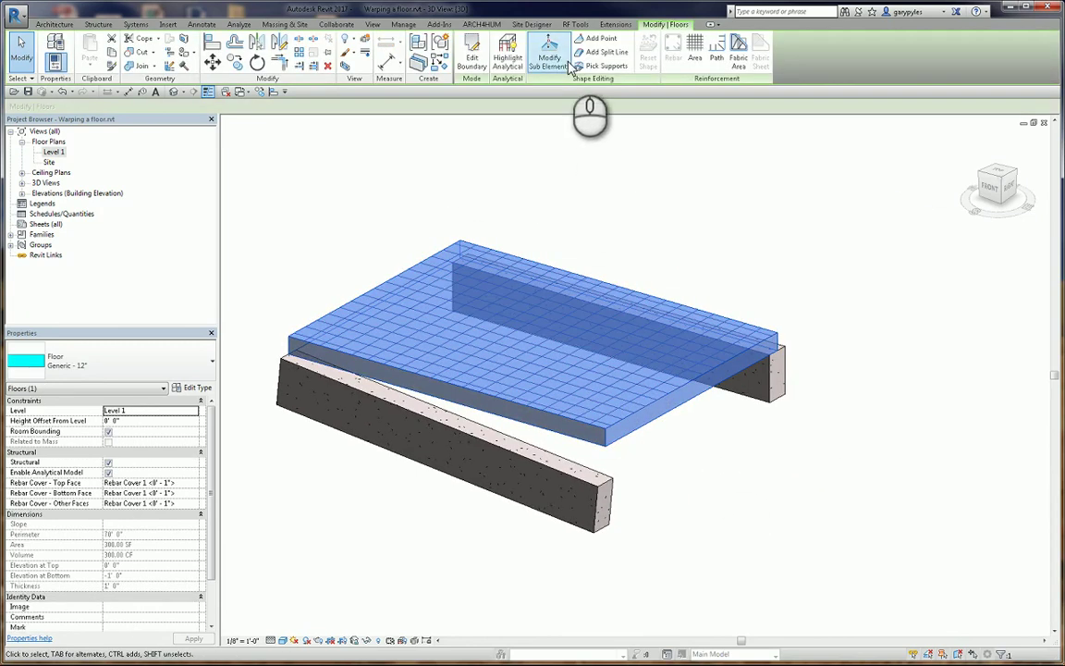
pyautogui.click(599, 66)
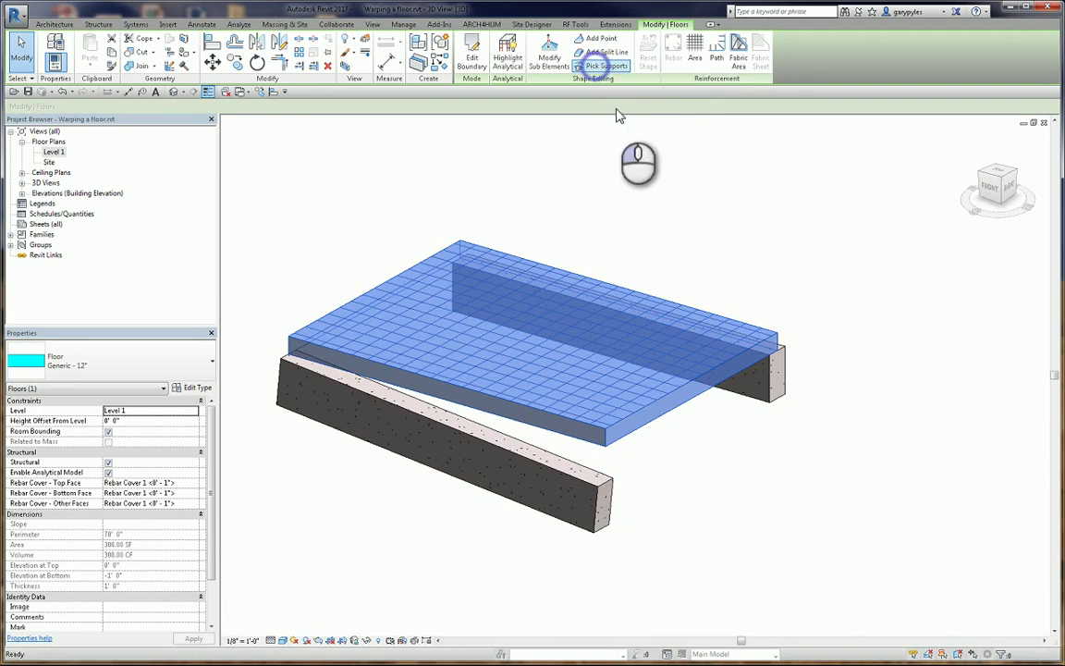
pyautogui.click(597, 495)
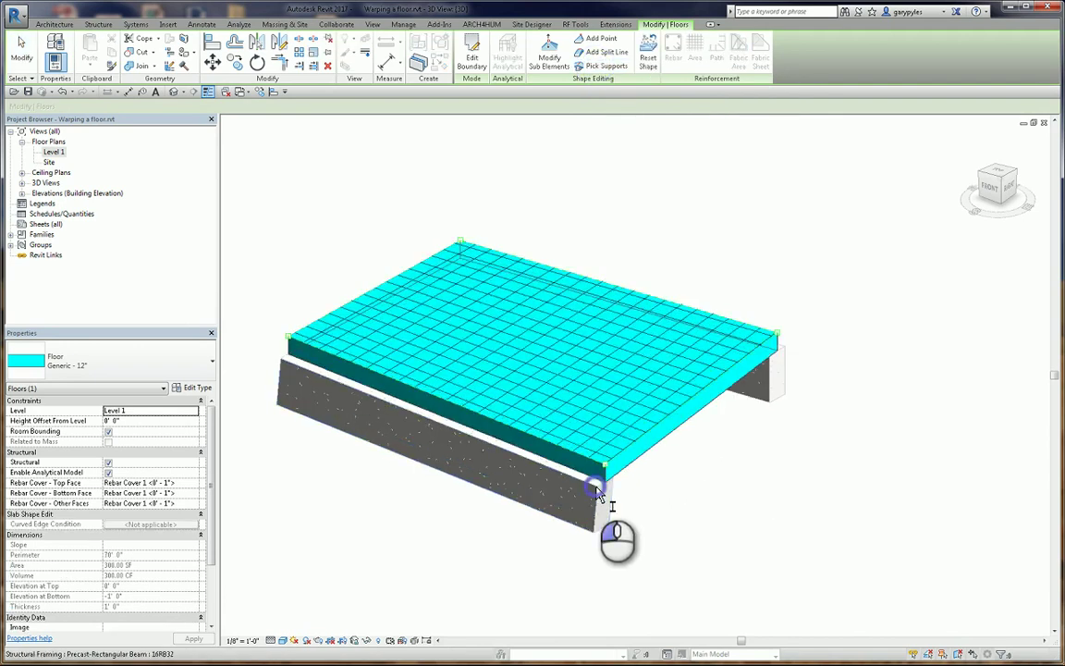
pyautogui.click(773, 386)
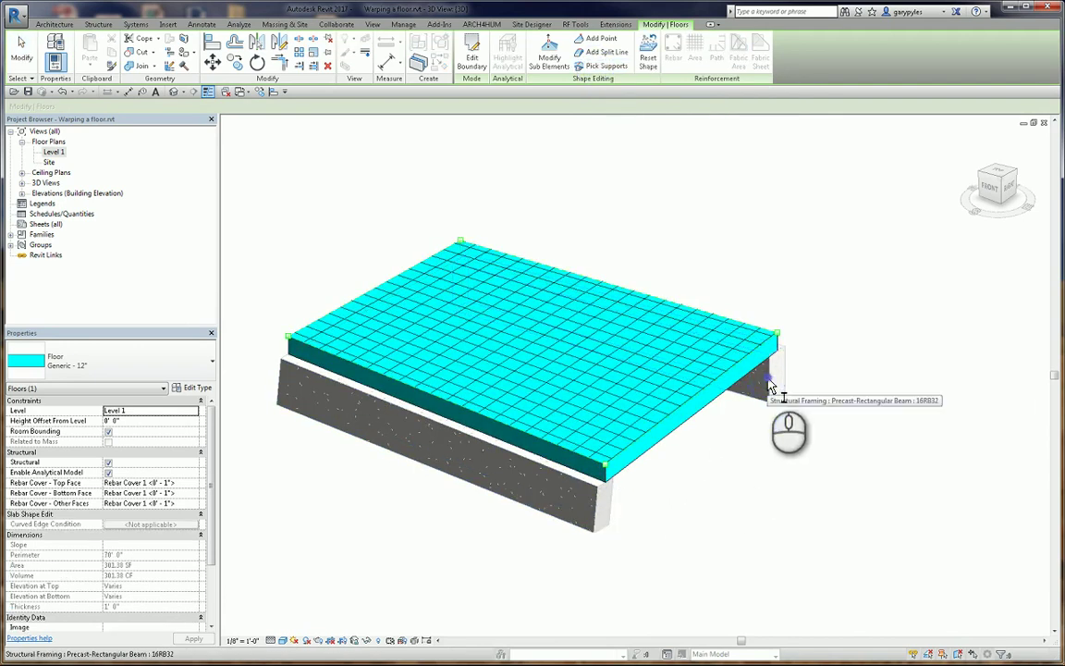
pyautogui.click(28, 62)
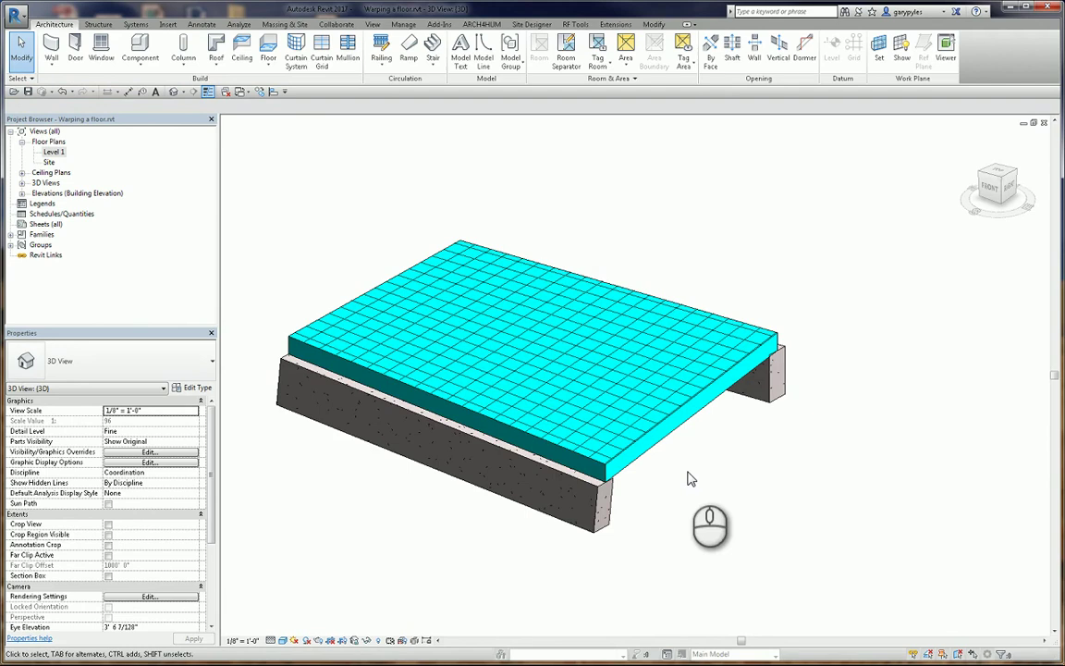
pyautogui.keyDown('shift'); pyautogui.moveTo(689, 478); pyautogui.dragTo(814, 222, button='middle'); pyautogui.keyUp('shift')
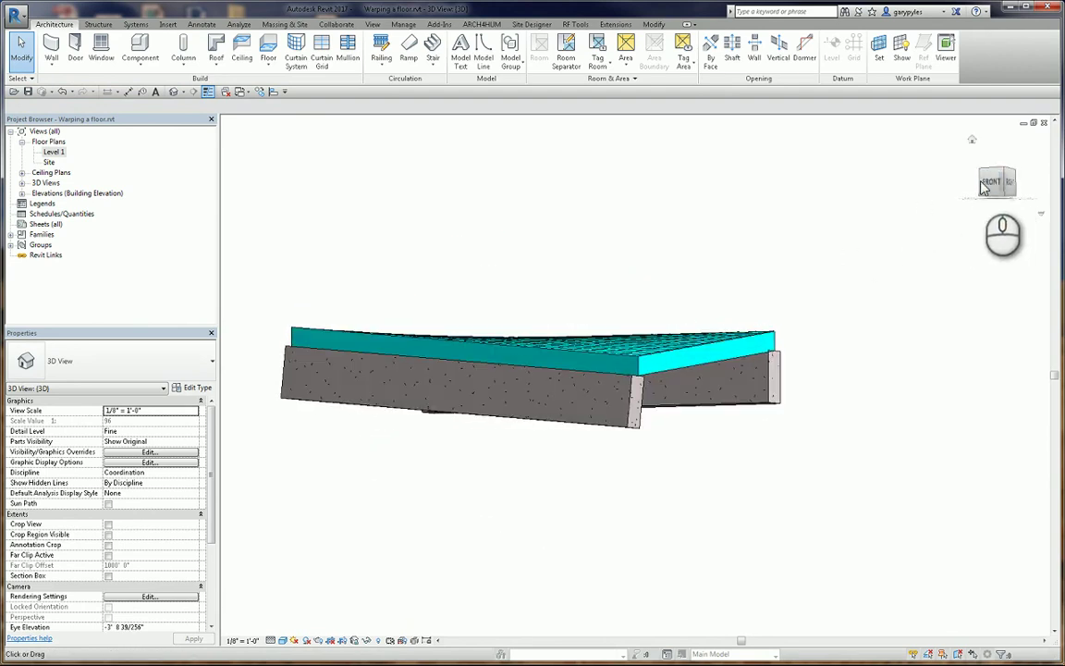
pyautogui.click(995, 181)
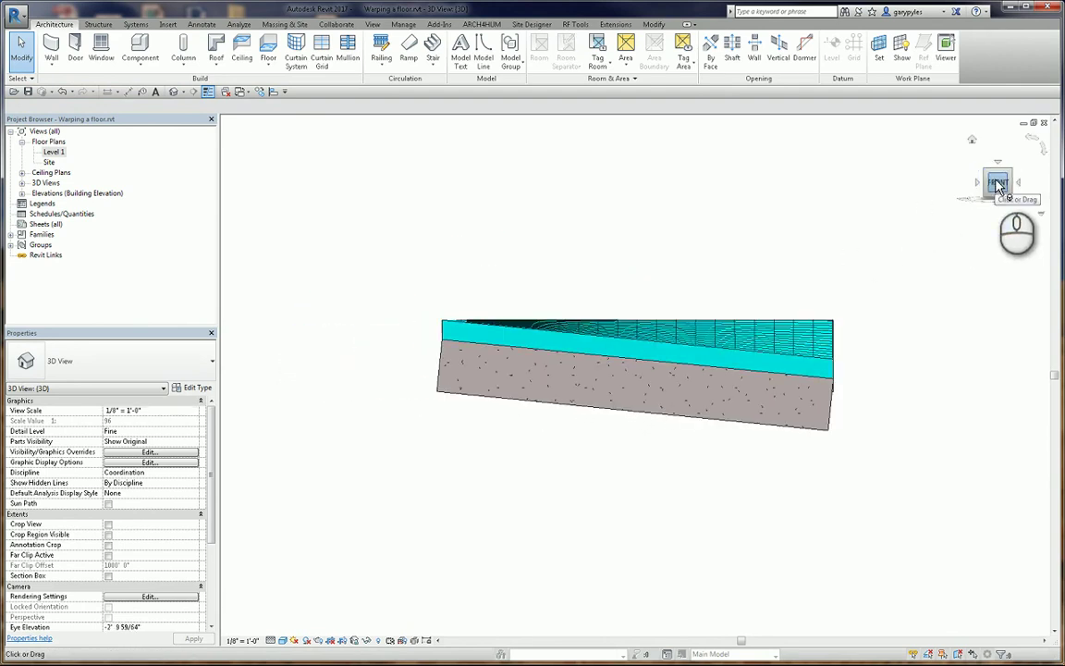
pyautogui.click(1022, 184)
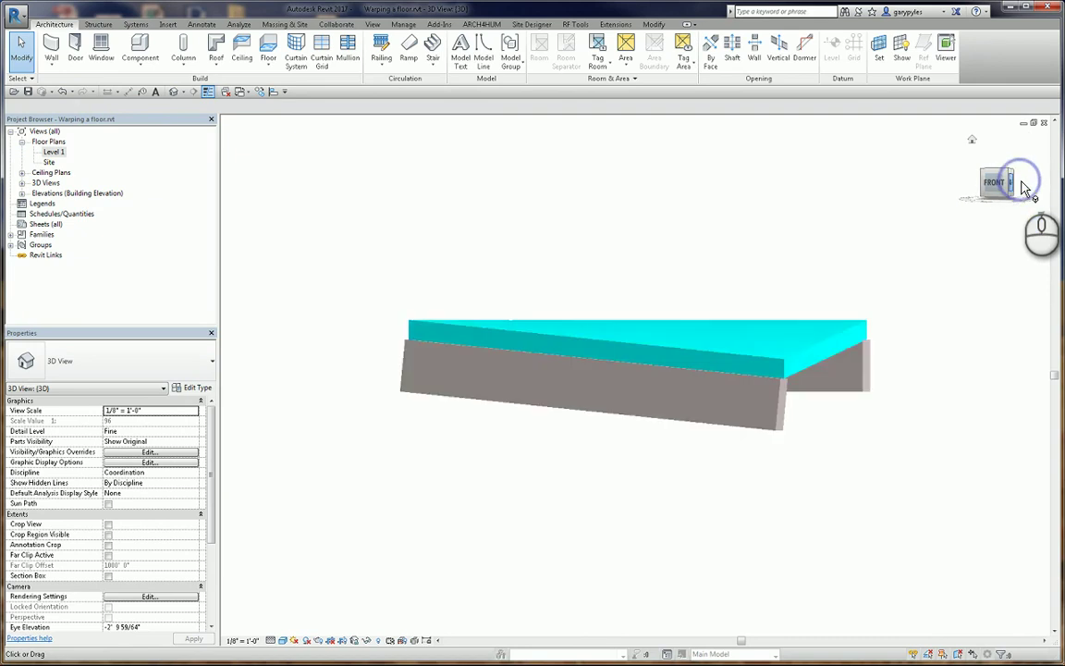
pyautogui.click(1022, 184)
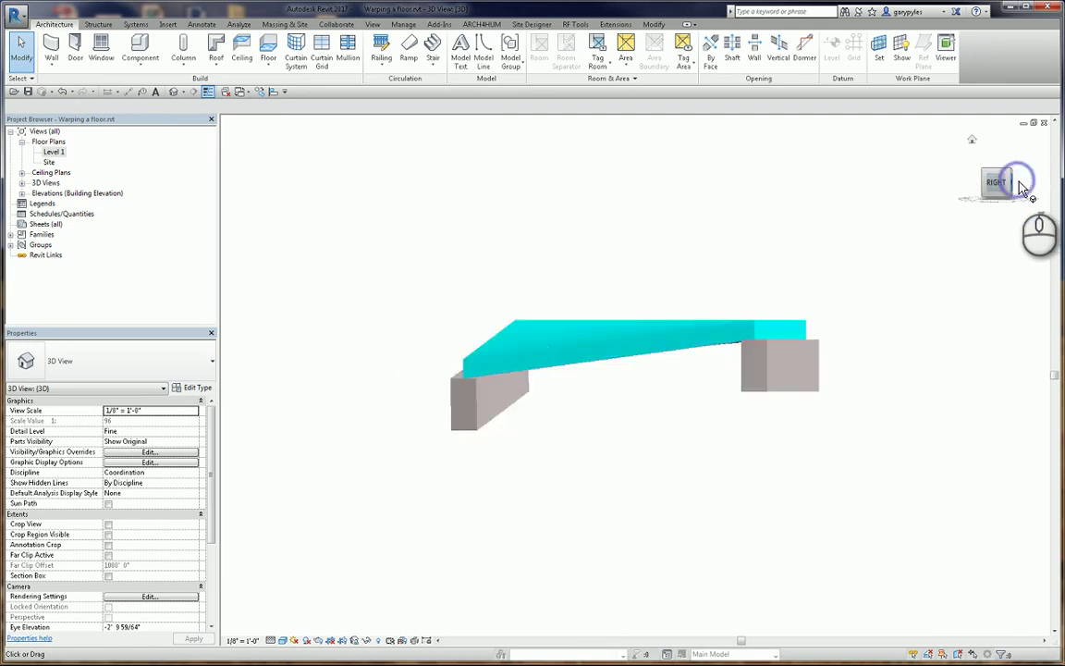
pyautogui.click(1022, 184)
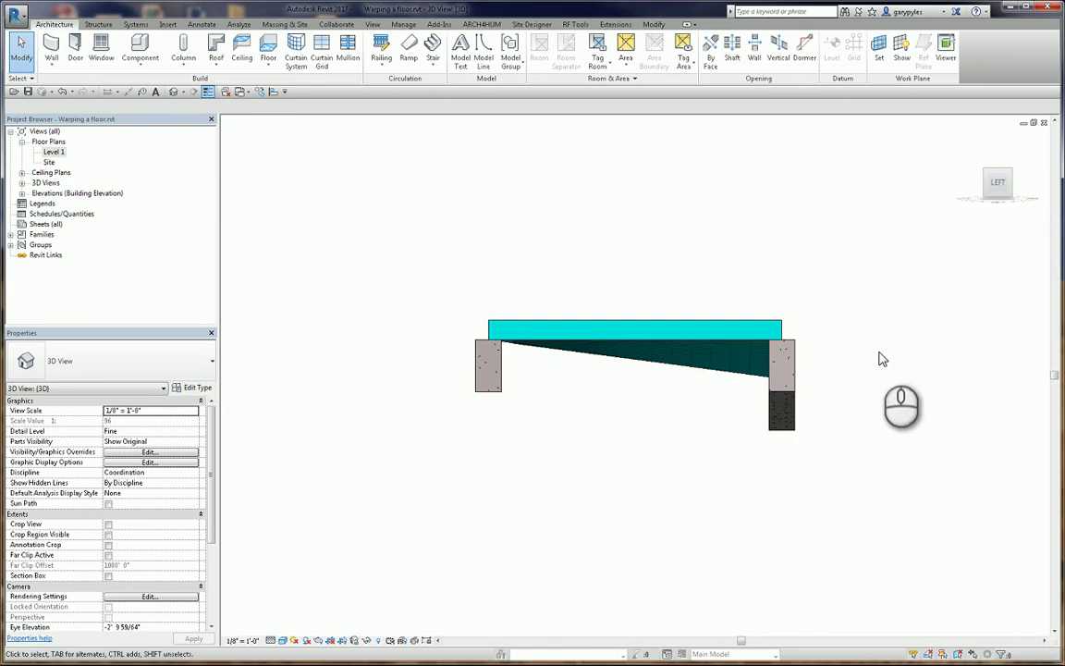
pyautogui.keyDown('shift'); pyautogui.moveTo(888, 366); pyautogui.dragTo(469, 485, button='middle'); pyautogui.keyUp('shift')
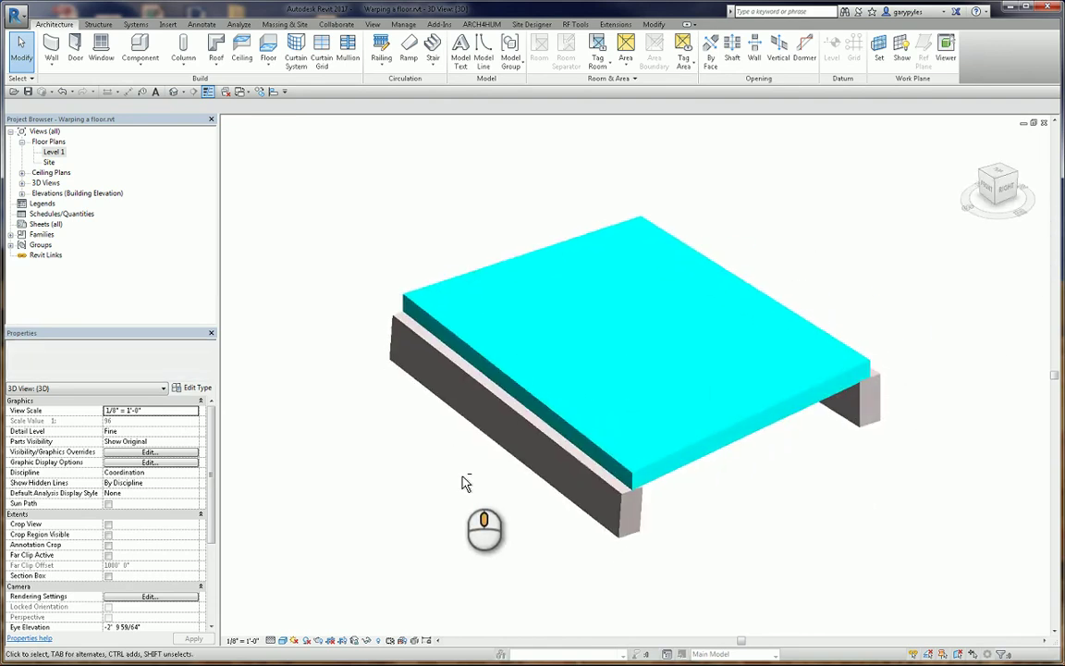
# Select both precast beams and delete them
pyautogui.click(864, 423)
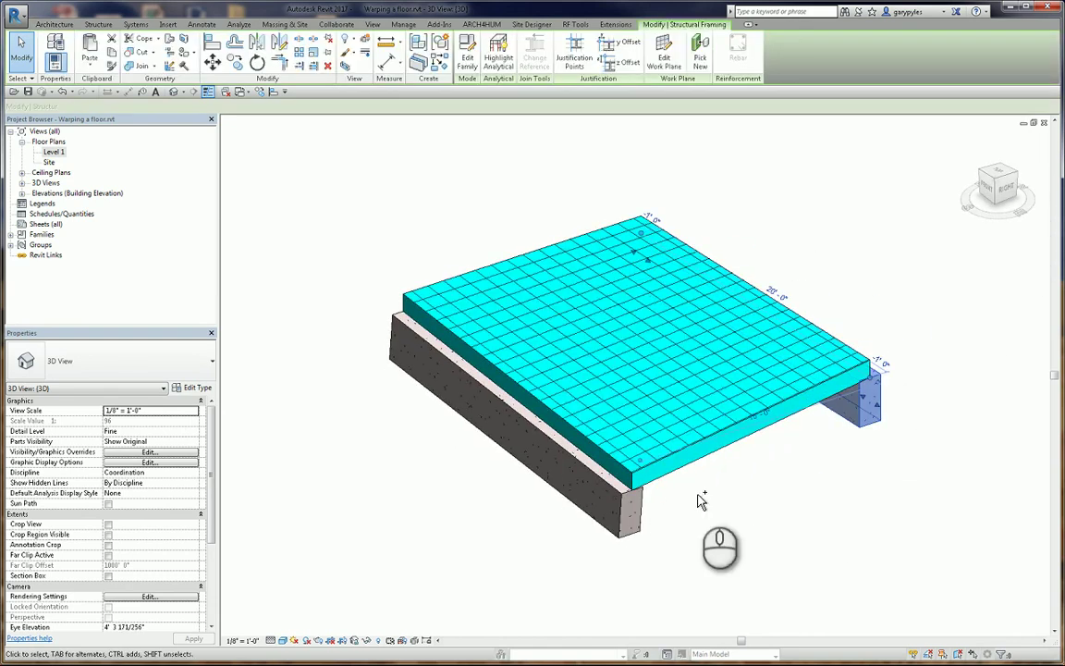
pyautogui.keyDown('ctrl'); pyautogui.click(624, 524); pyautogui.keyUp('ctrl')
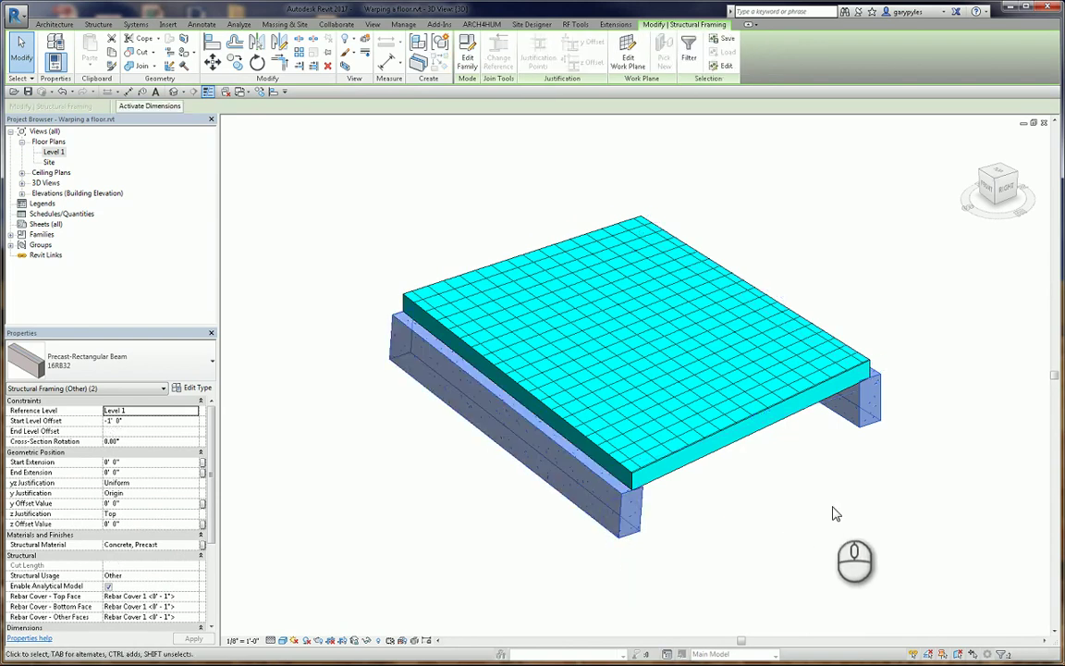
pyautogui.press('Delete')
# View the standalone warped slab from FRONT and RIGHT to see its wedge profile
pyautogui.keyDown('shift'); pyautogui.moveTo(835, 516); pyautogui.dragTo(1004, 183, button='middle'); pyautogui.keyUp('shift')
pyautogui.click(1006, 185)
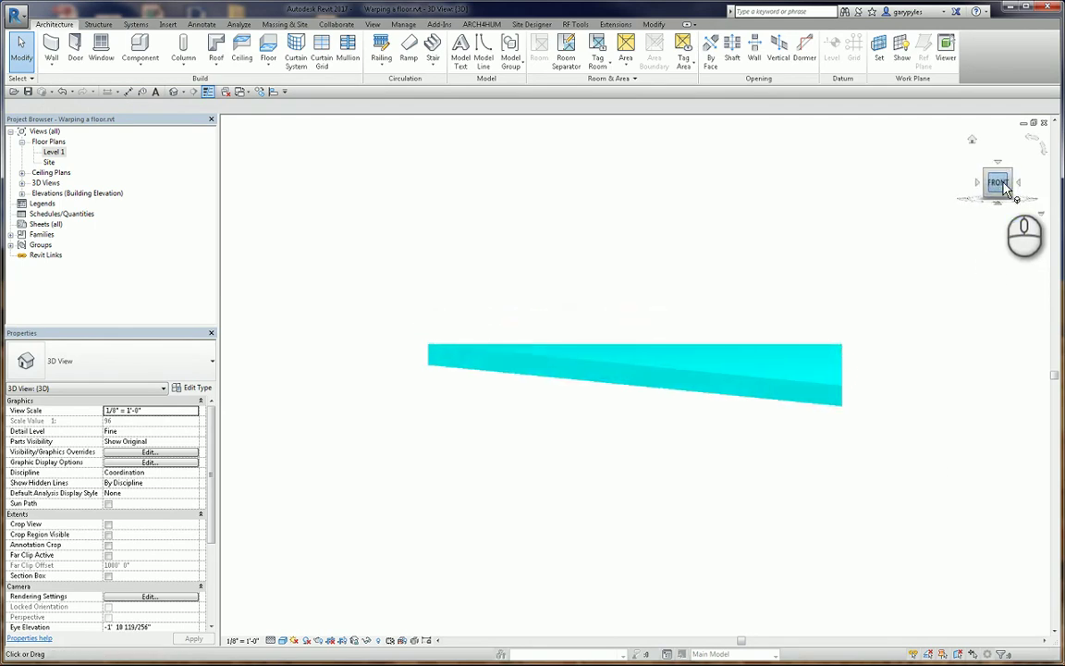
pyautogui.click(1017, 184)
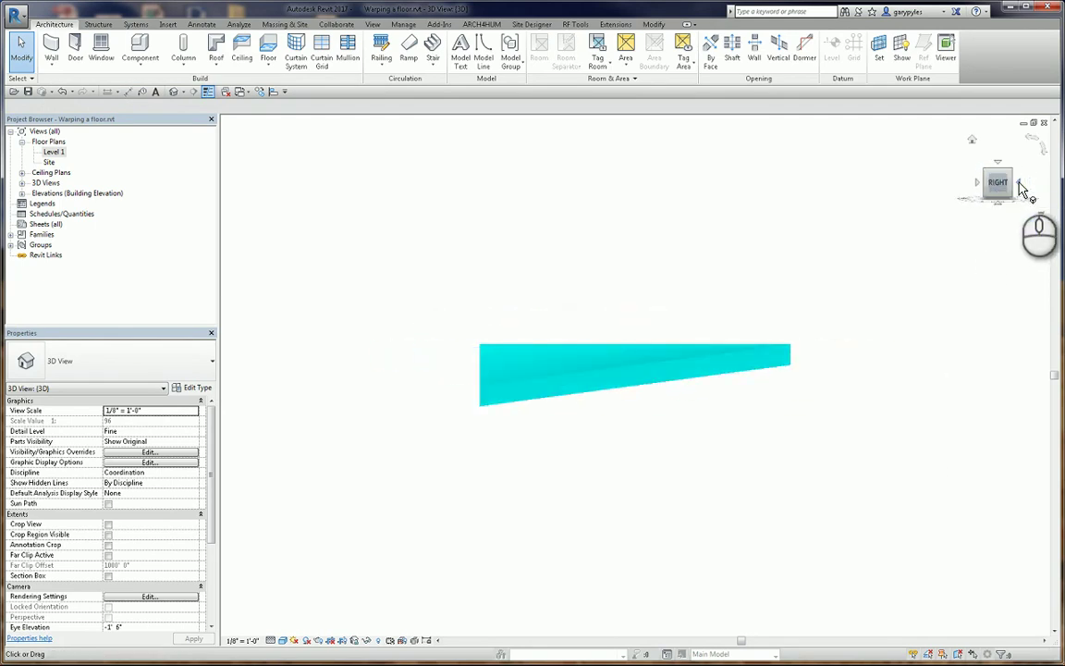